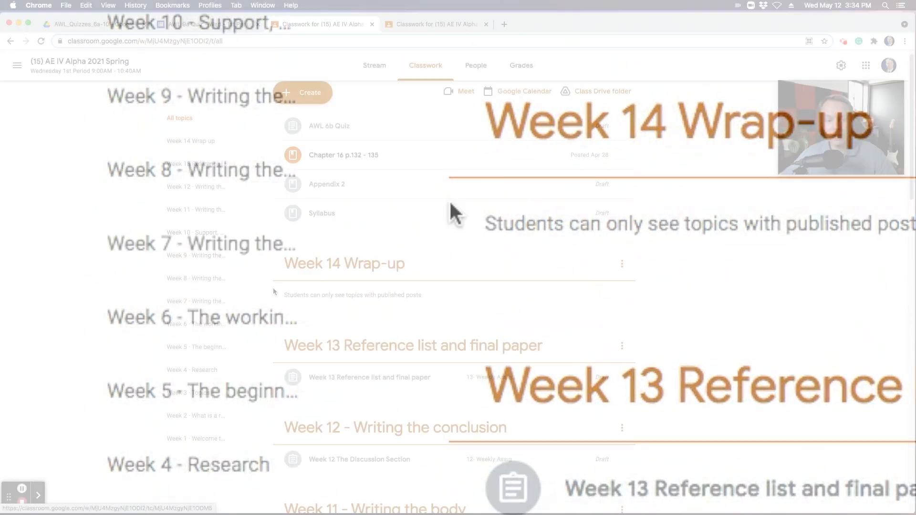
Look over the class's Classwork page and the quiz folder in Drive, and review the AWL 9a Quiz - Wed - 1st Period form's questions
scroll(789, 309, up, 1)
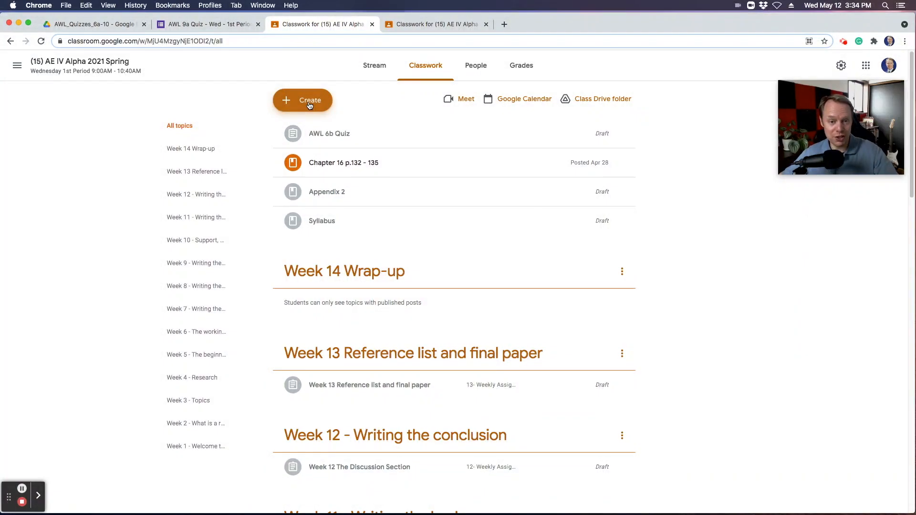
click(102, 26)
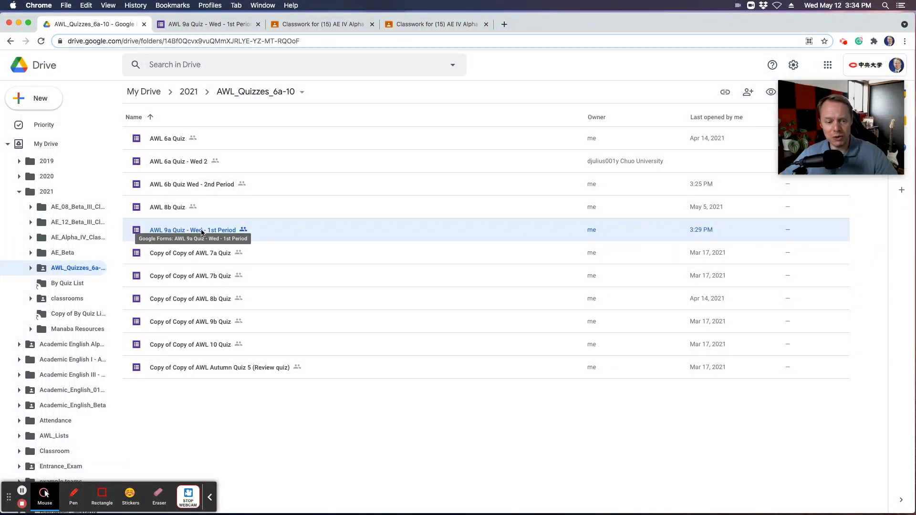
click(206, 24)
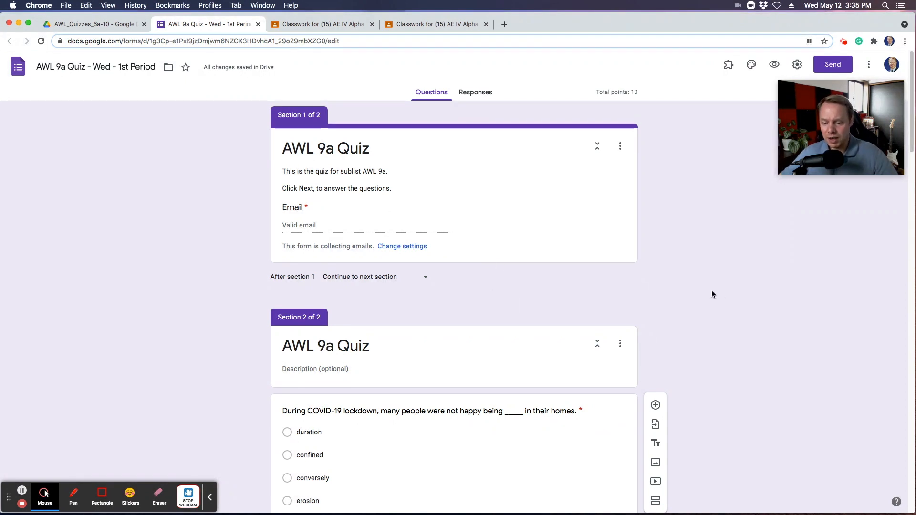
scroll(729, 299, down, 3)
scroll(730, 302, down, 1)
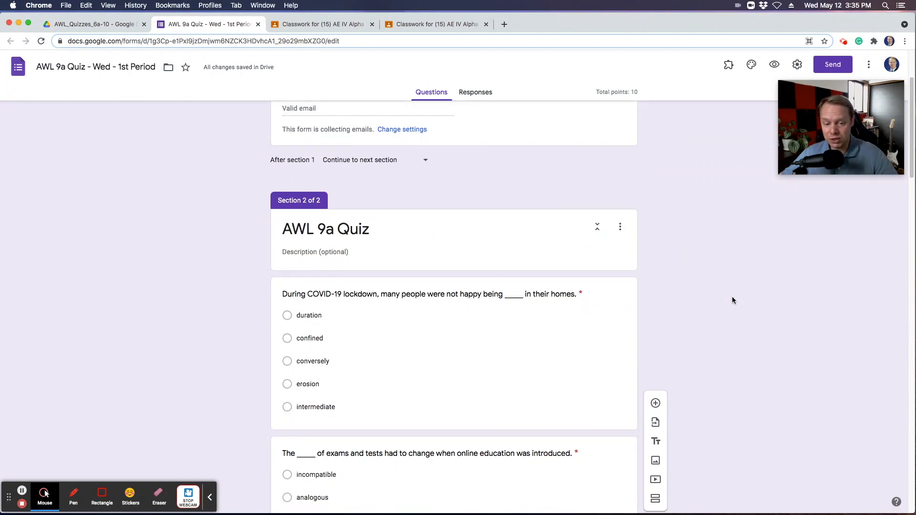
scroll(732, 297, up, 1)
scroll(732, 296, up, 2)
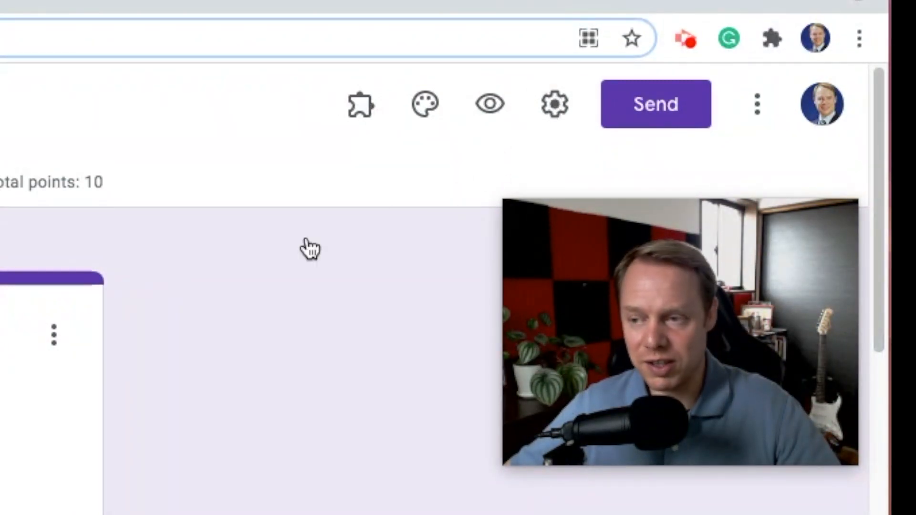
Restrict the form to users in 中央大学 全学メール and its trusted organizations, and limit it to 1 response
click(555, 105)
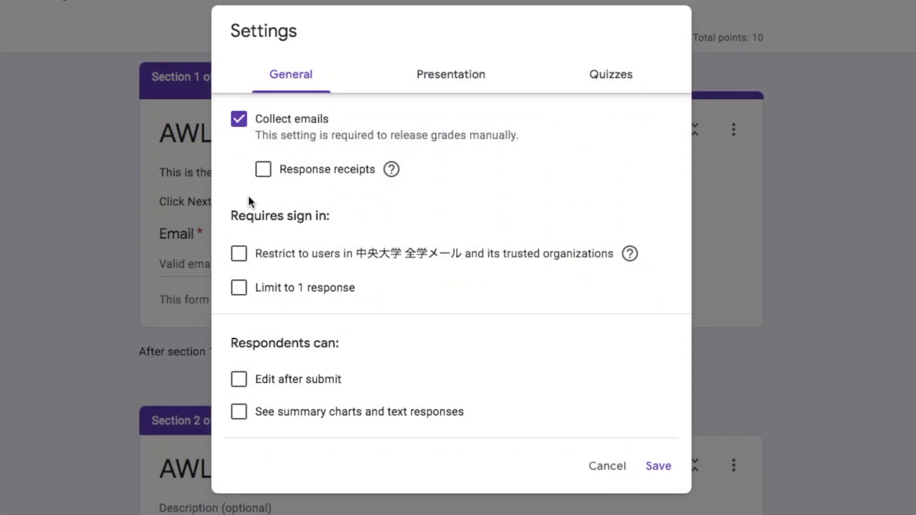
click(240, 251)
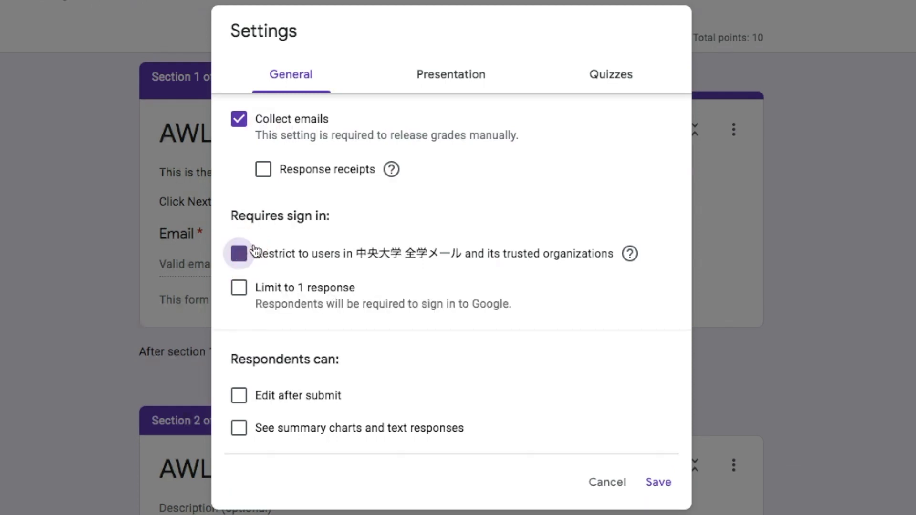
click(221, 285)
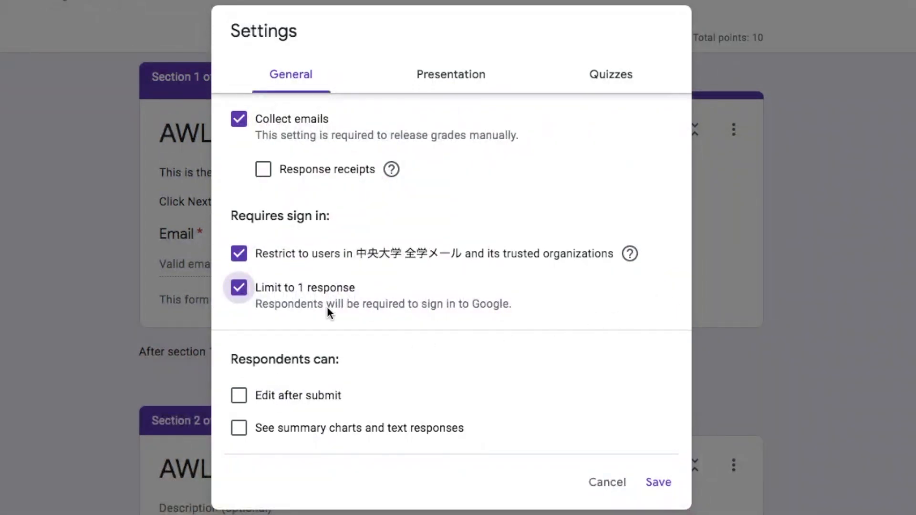
Turn off shuffled question order and set the quiz grades to release immediately after each submission
click(444, 82)
click(235, 153)
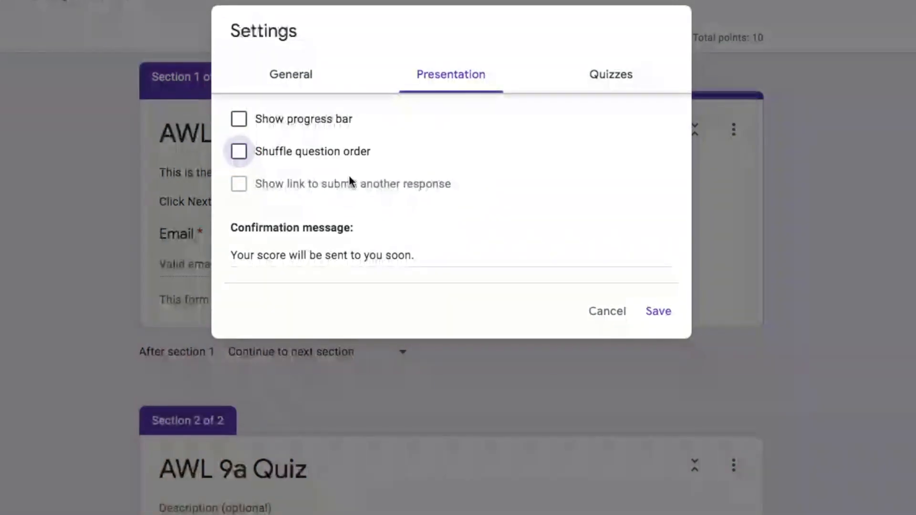
click(605, 85)
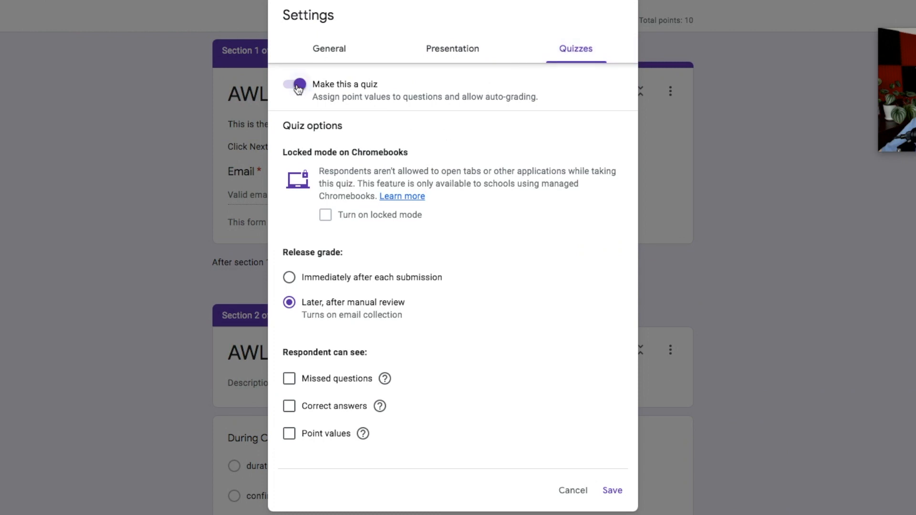
click(299, 86)
click(299, 87)
click(289, 278)
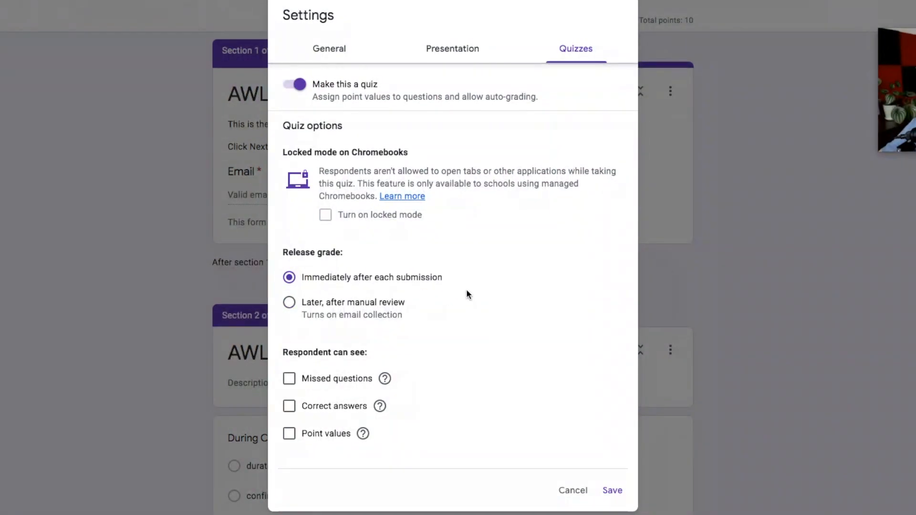
Recheck the form's general, presentation and quiz settings and save them
click(444, 50)
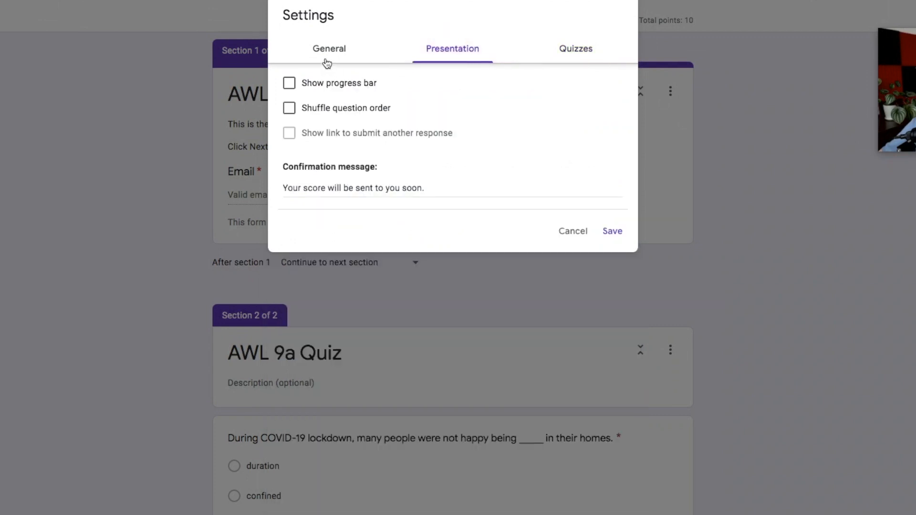
click(329, 59)
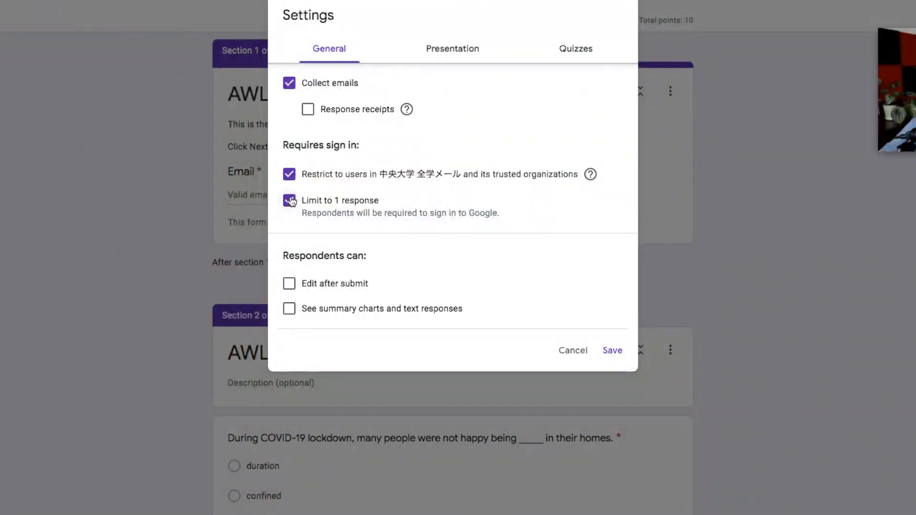
click(452, 48)
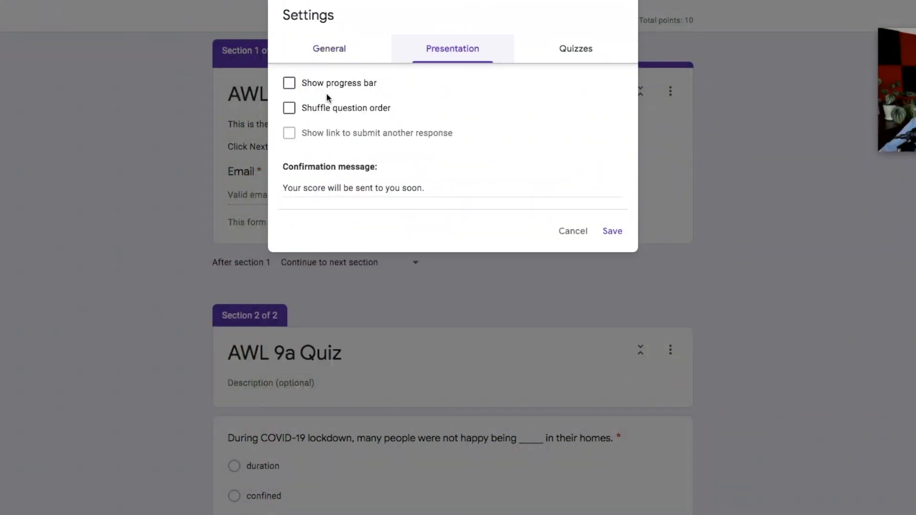
click(585, 60)
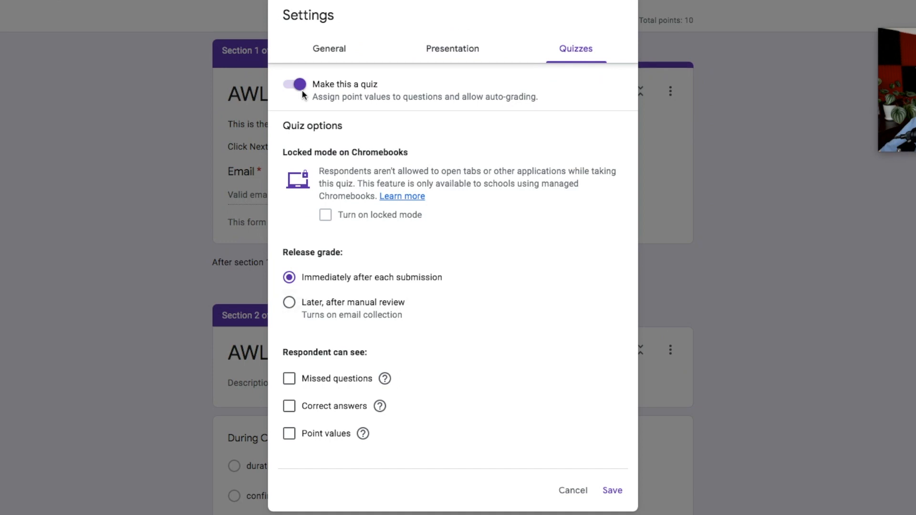
click(612, 494)
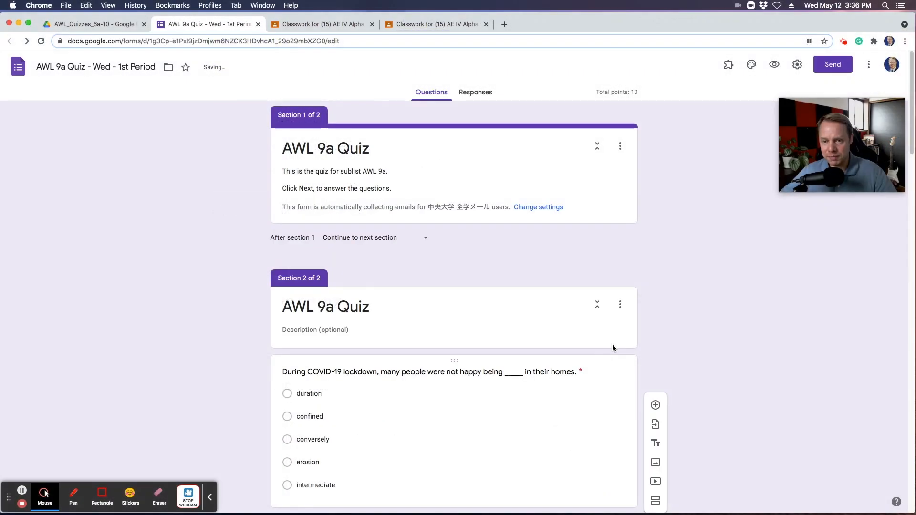
click(143, 67)
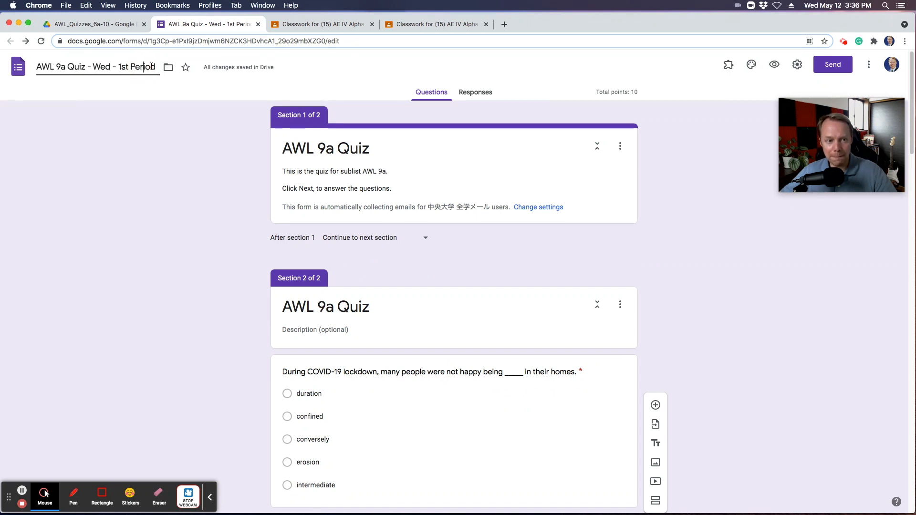
Start a quiz assignment in the (15) AE IV Alpha 2021 Spring class in Google Classroom and title it AWL 9a Quiz
click(301, 26)
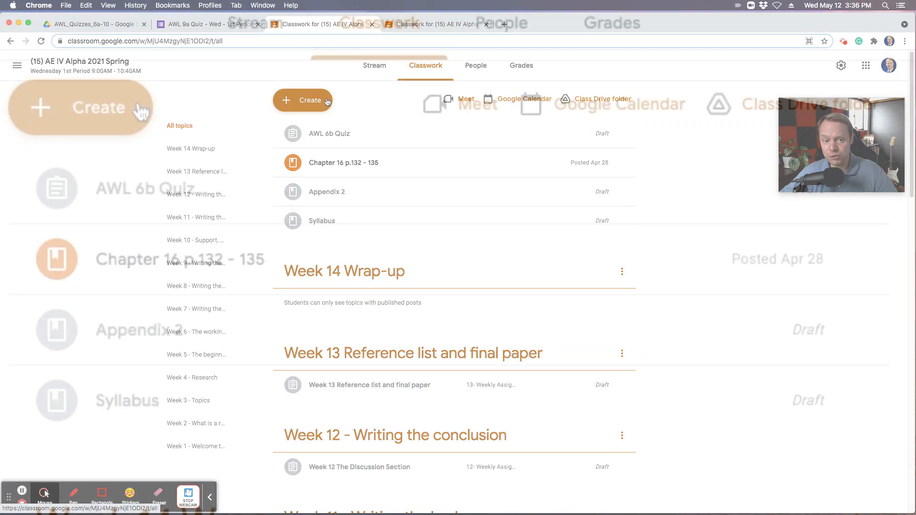
click(313, 100)
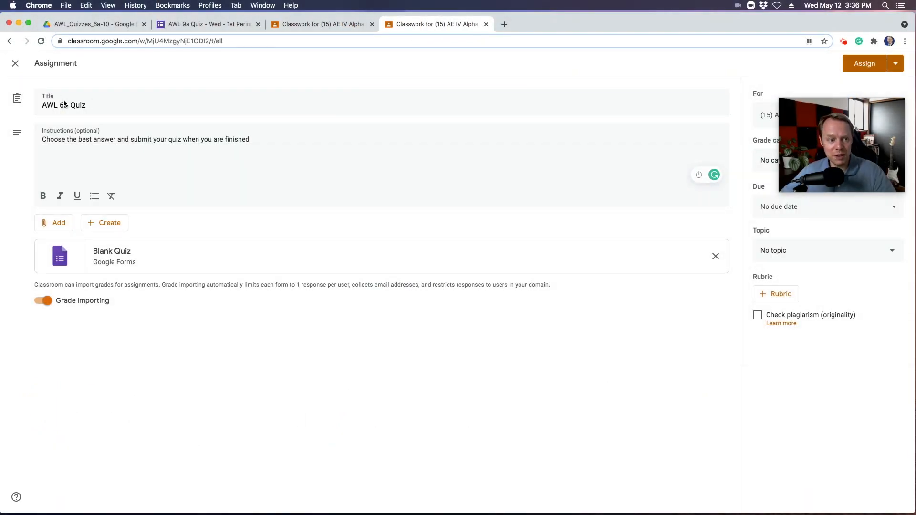
click(70, 105)
double_click(70, 104)
text(9a)
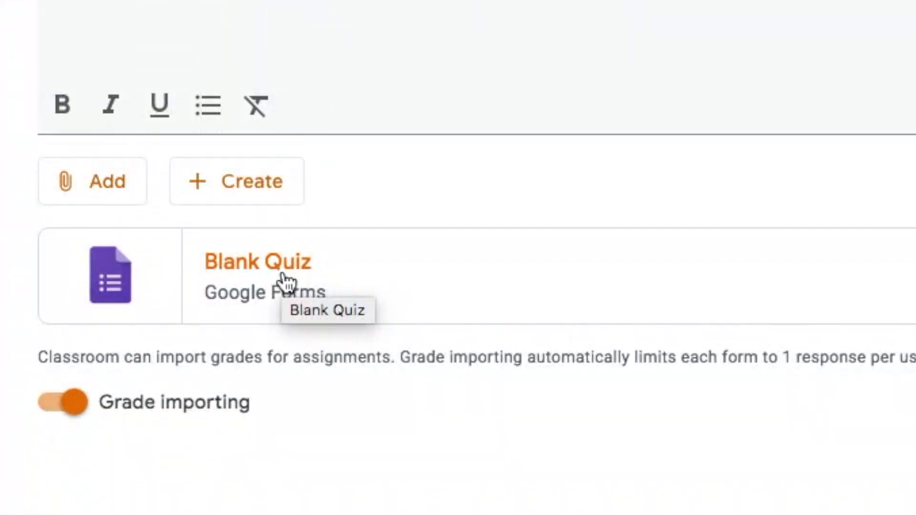
Attach the AWL 9a Quiz - Wed - 1st Period form from Google Drive and remove the Blank Quiz attachment
click(100, 188)
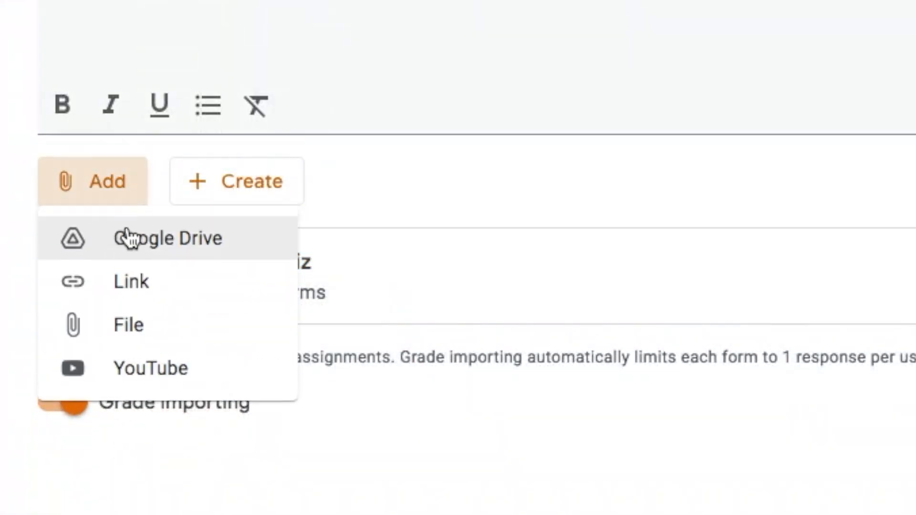
click(170, 239)
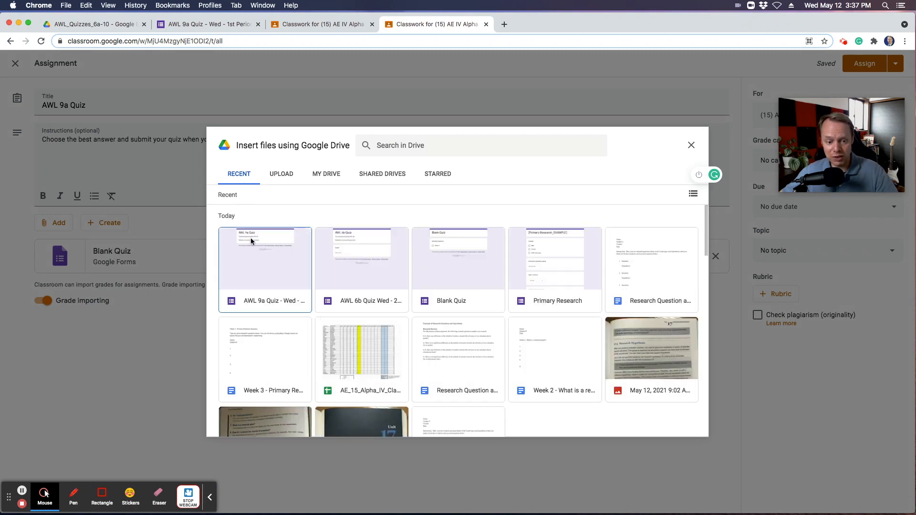
click(263, 259)
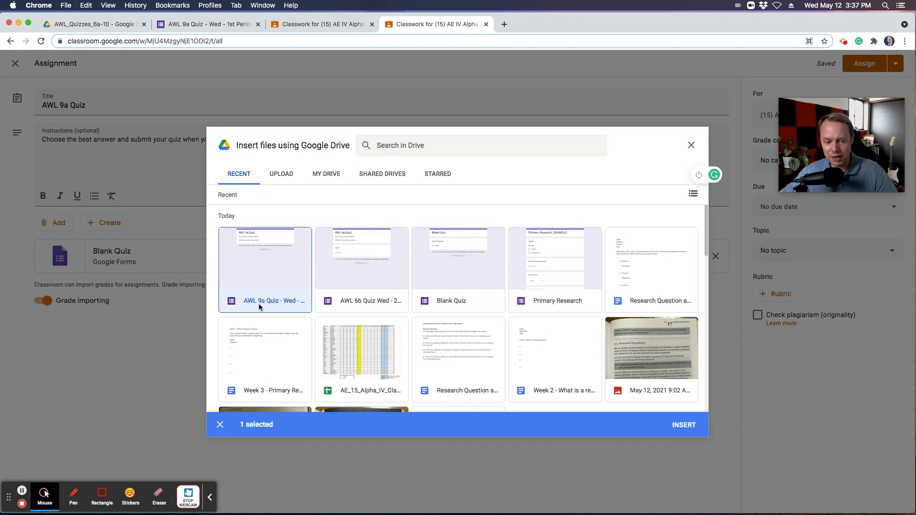
click(685, 425)
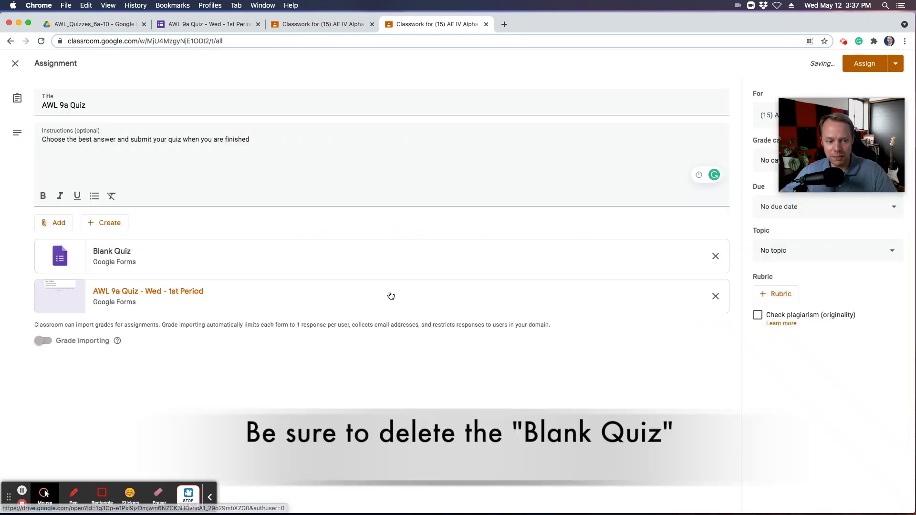
click(717, 257)
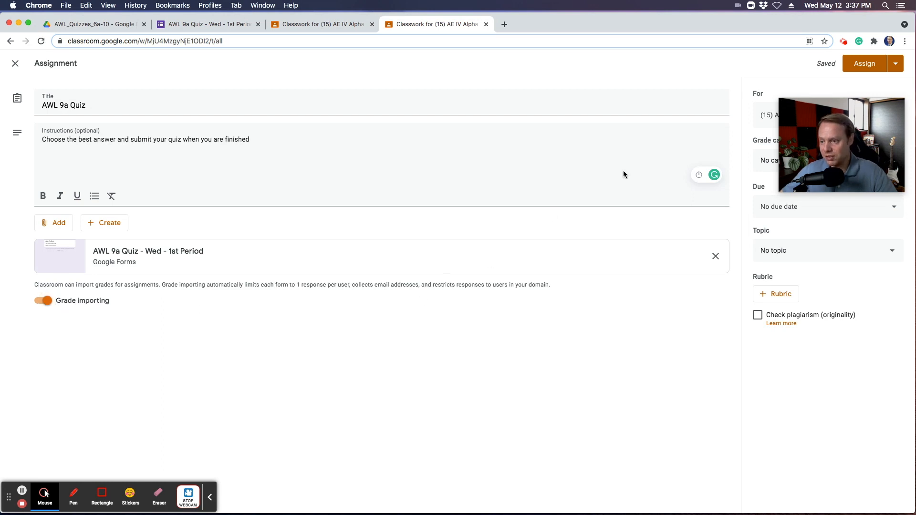
Set the assignment's grade category to AWL Quiz 9a
drag(838, 109, 622, 308)
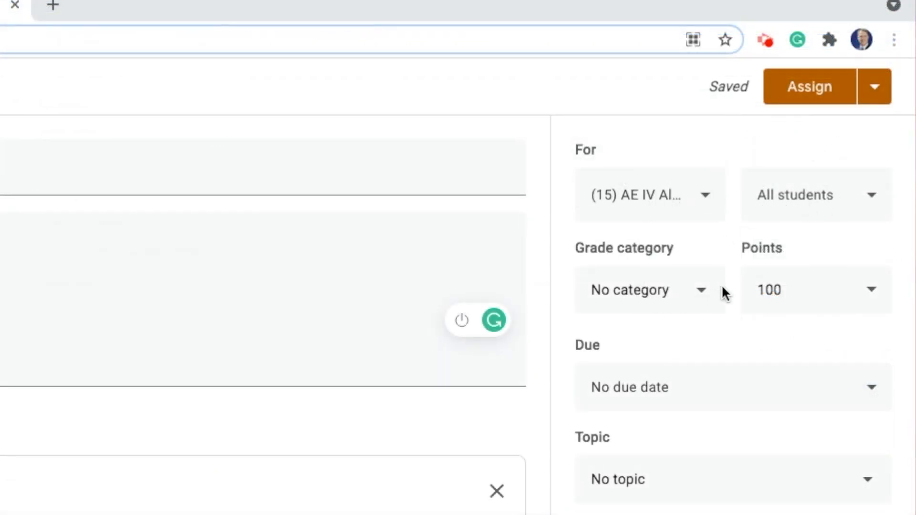
click(702, 290)
click(702, 290)
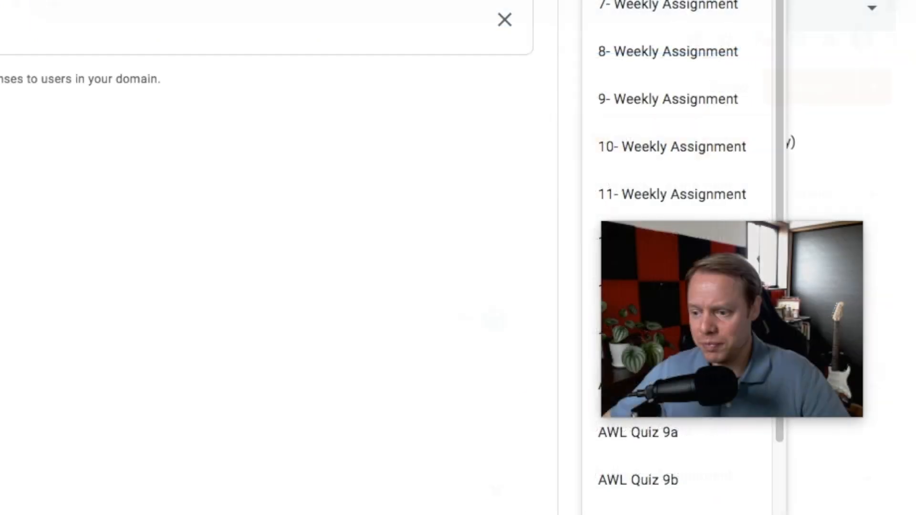
scroll(677, 239, down, 2)
drag(726, 249, 420, 311)
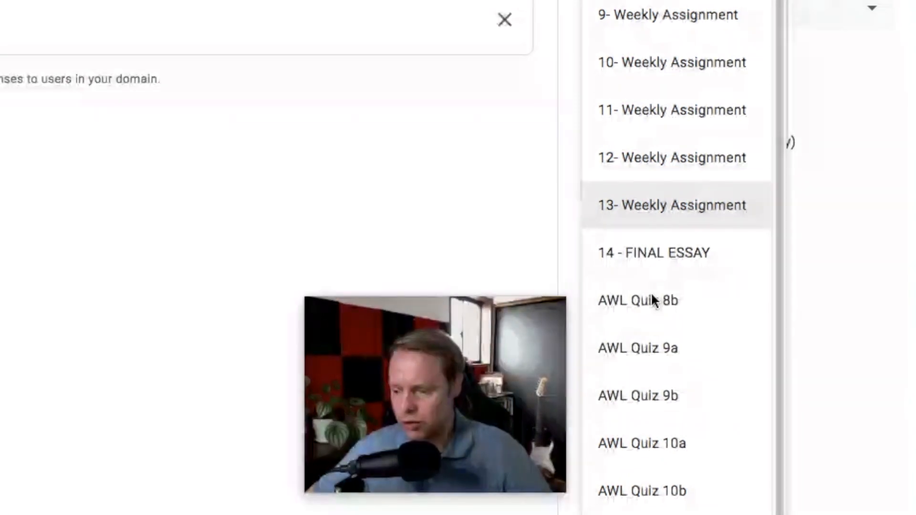
scroll(648, 143, up, 2)
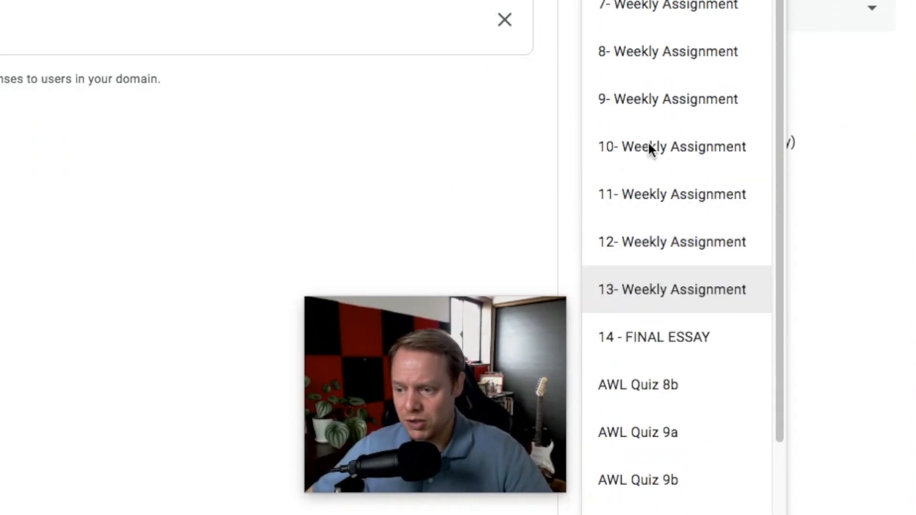
scroll(673, 239, down, 2)
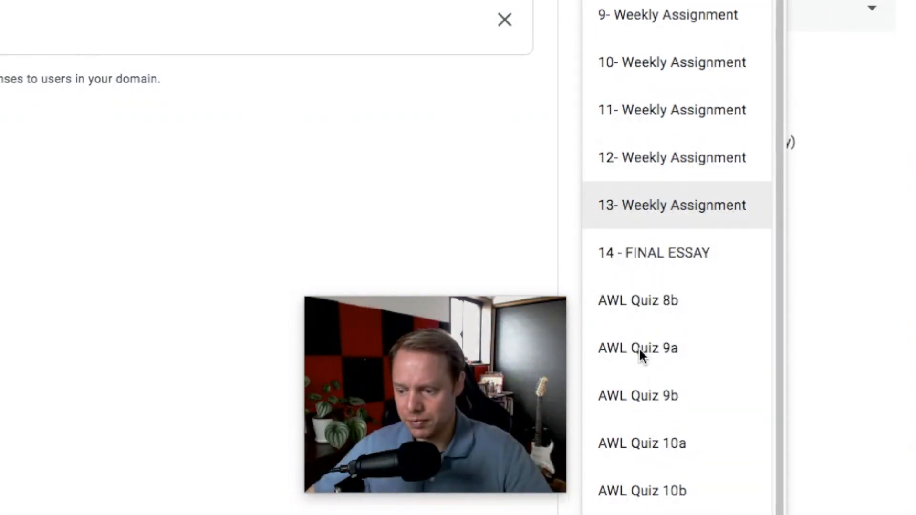
click(660, 351)
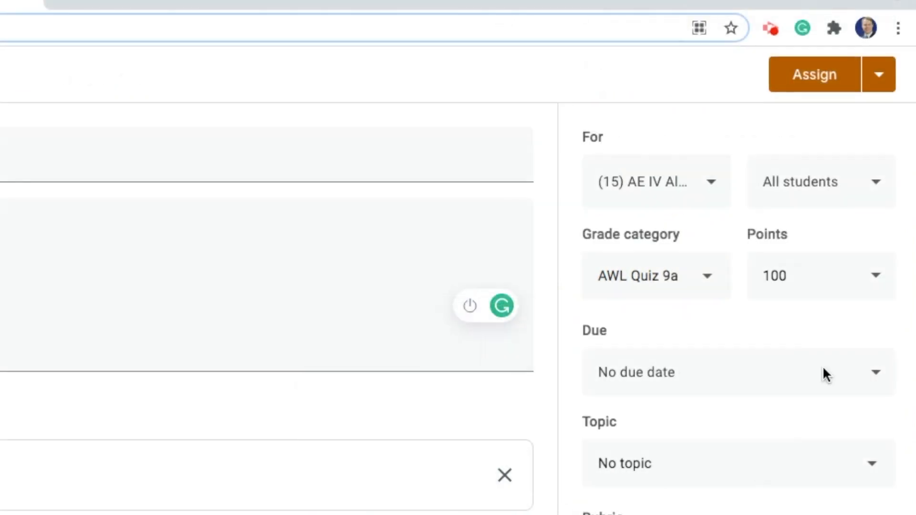
Set the assignment's points to 10
click(792, 278)
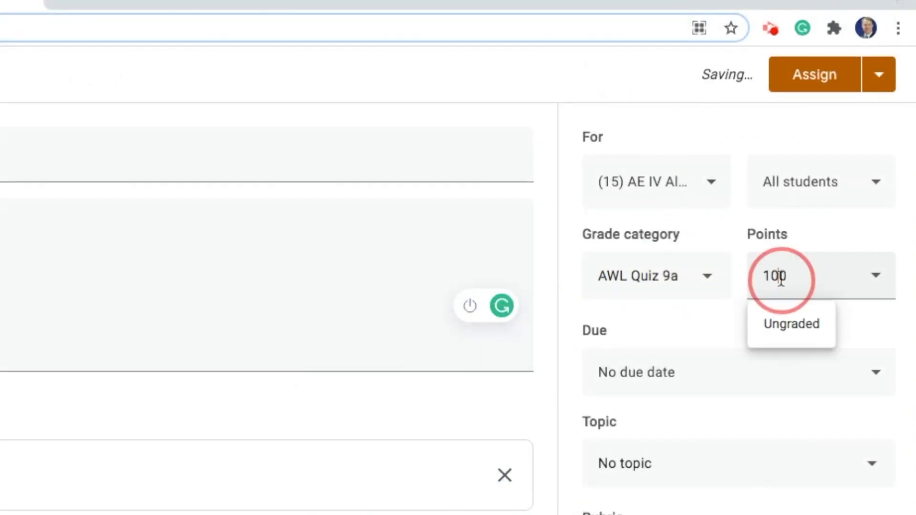
key(BackSpace)
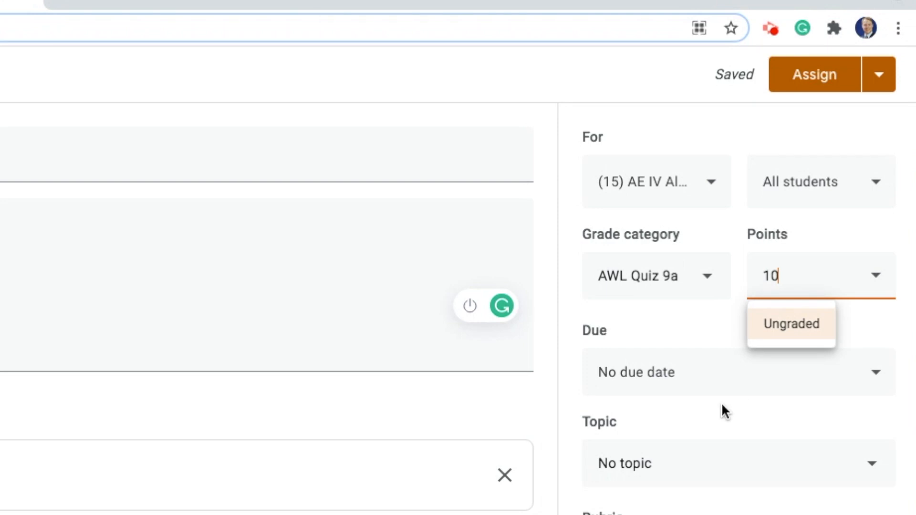
click(429, 513)
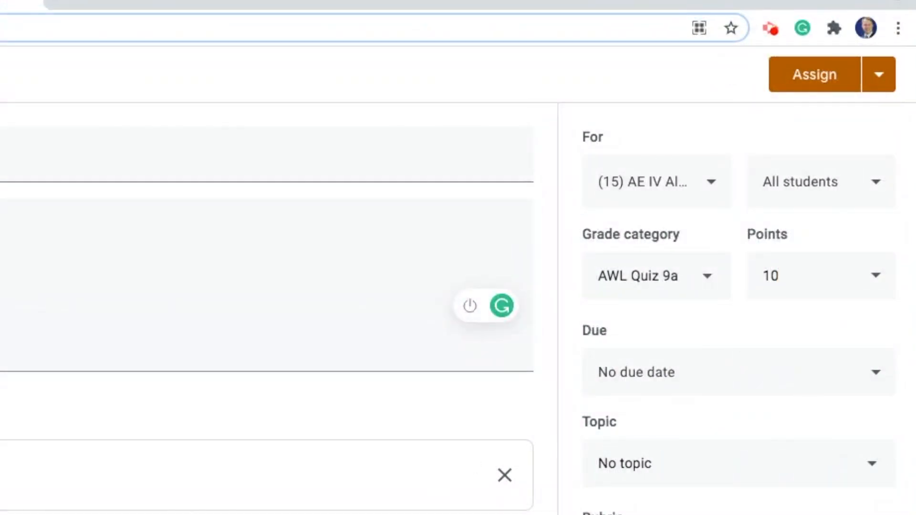
Set the quiz assignment's due date to May 27, 2021
click(875, 377)
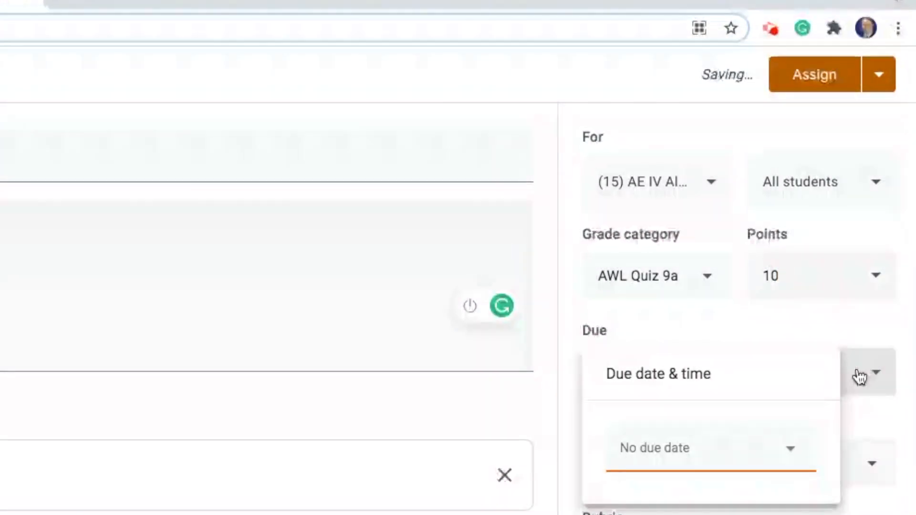
click(651, 450)
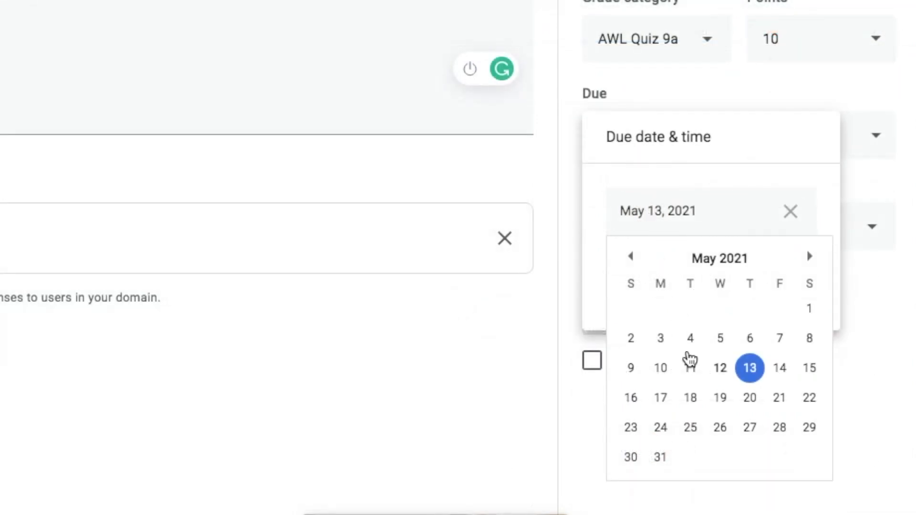
click(752, 429)
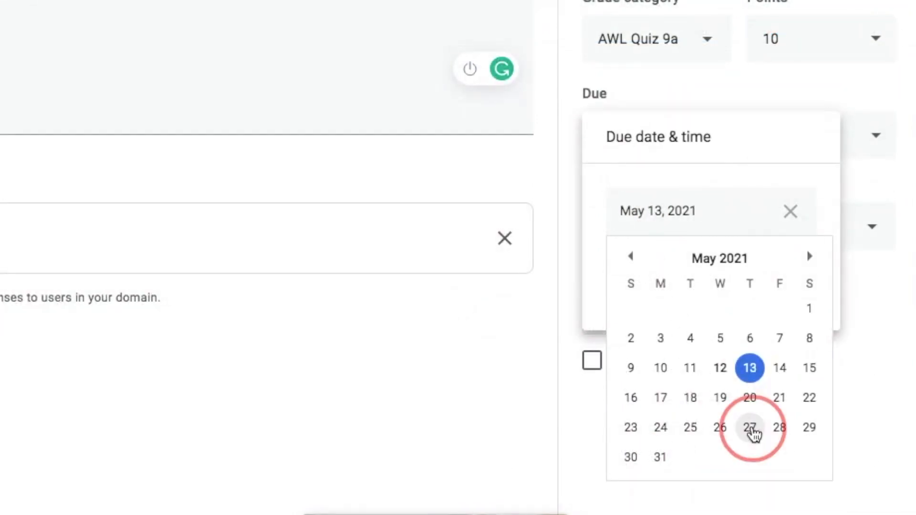
Set the assignment's due time to 10:30 AM
click(665, 275)
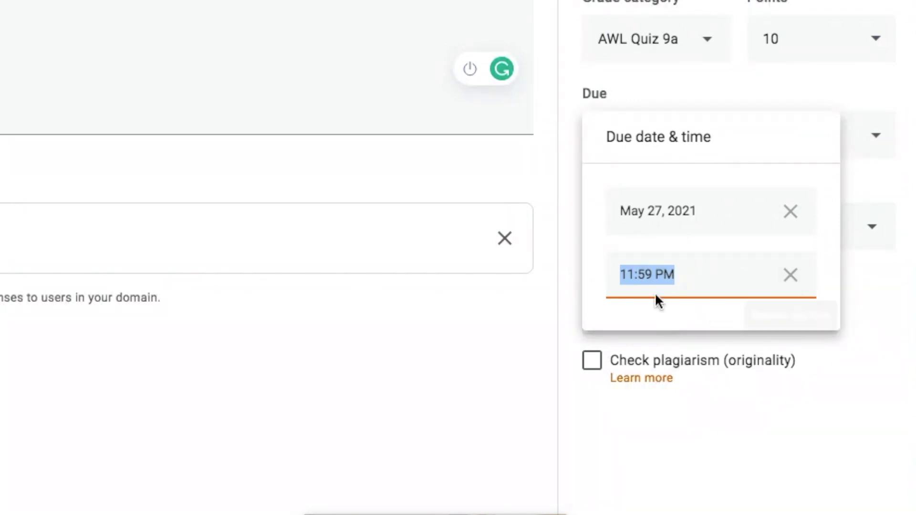
click(654, 276)
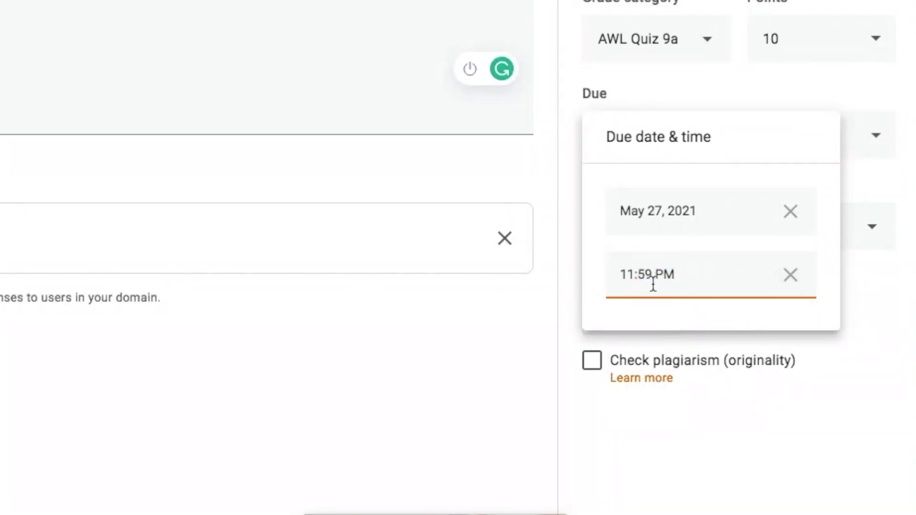
key(shift+Left)
key(shift+Left)
key(shift+Left)
key(shift+Left)
text(0:30)
key(shift+Right)
key(shift+Right)
text(A)
click(507, 407)
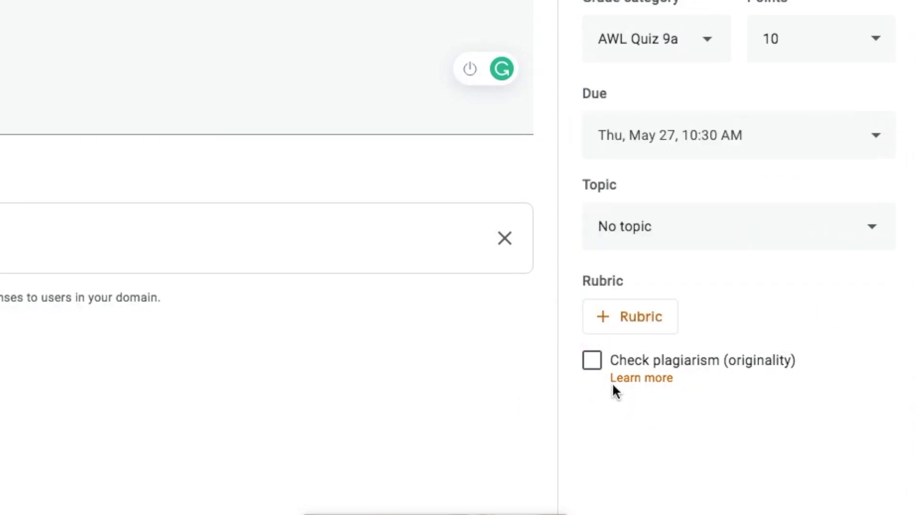
File the assignment under the topic Week 7 - Writing the fist draft
click(873, 234)
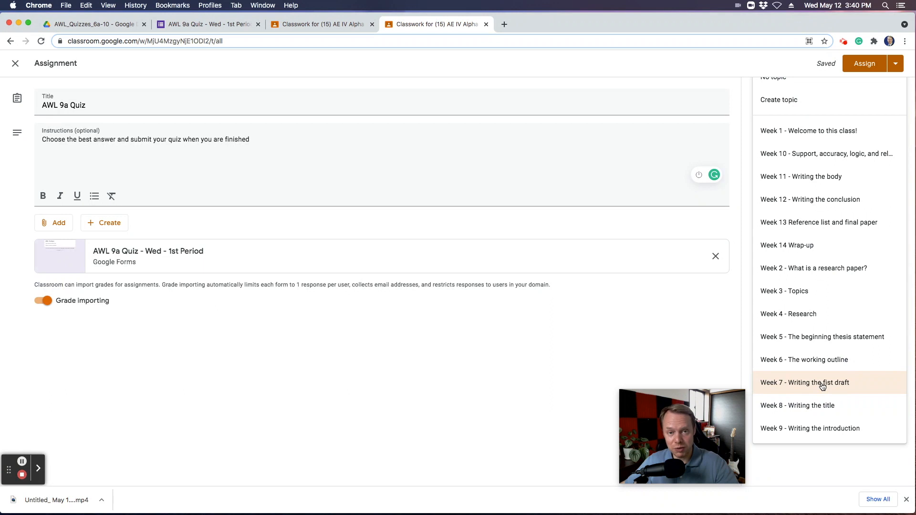
click(827, 385)
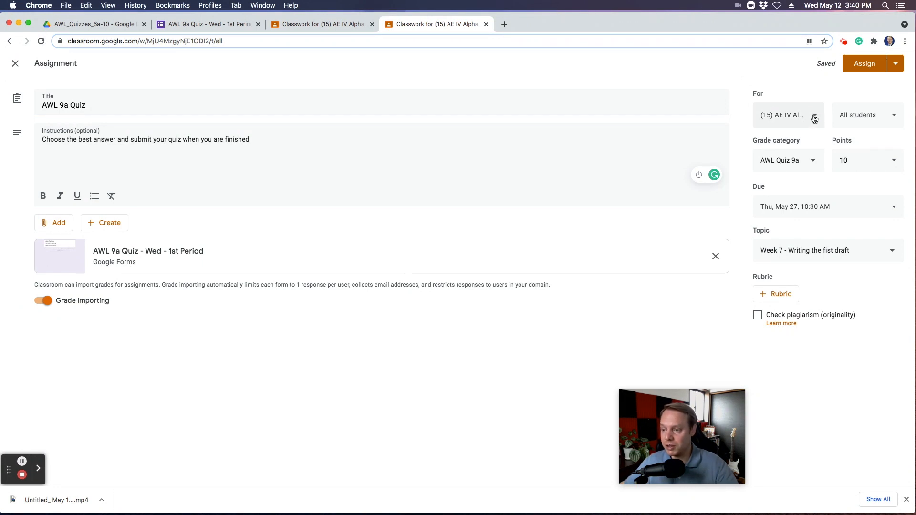
click(846, 163)
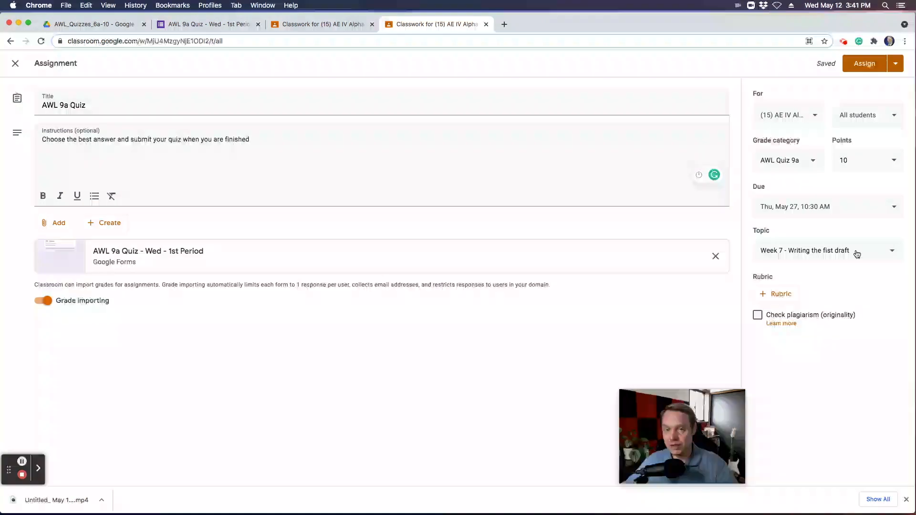
Schedule the quiz assignment to be posted on May 26, 2021 at 9:00 AM
click(898, 66)
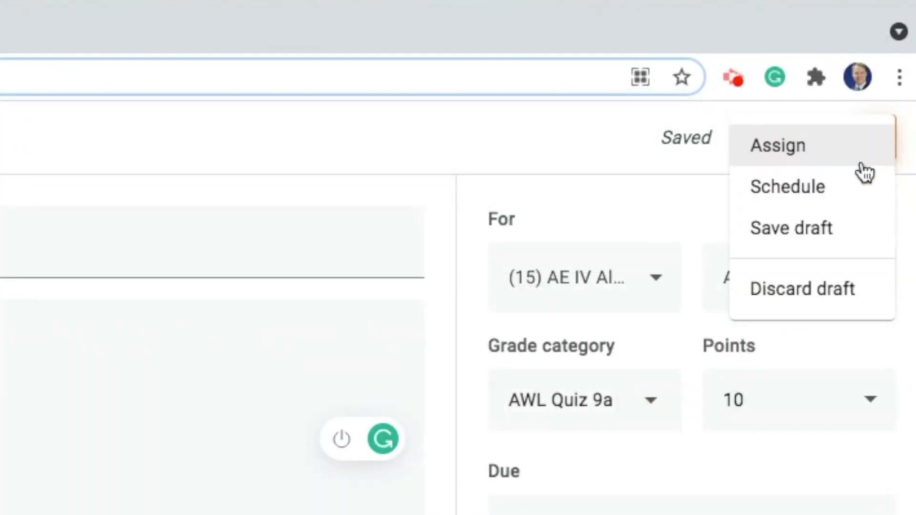
click(792, 189)
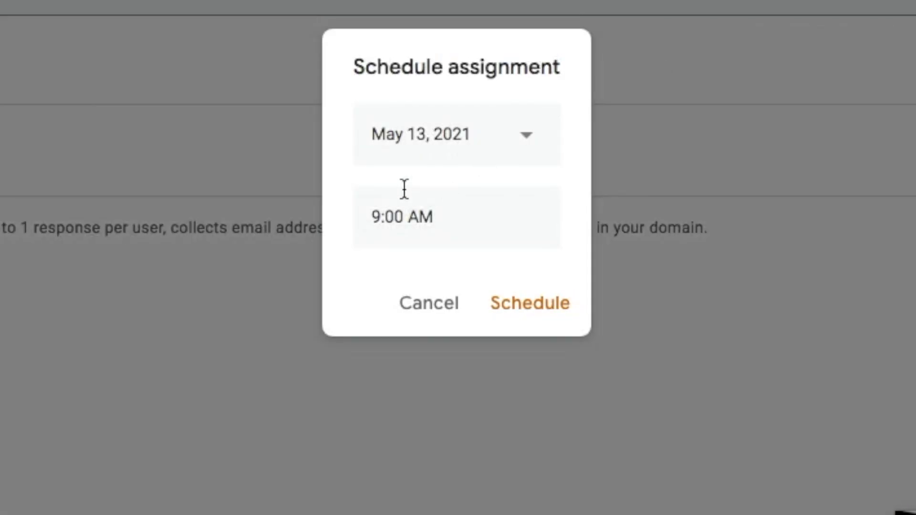
click(452, 133)
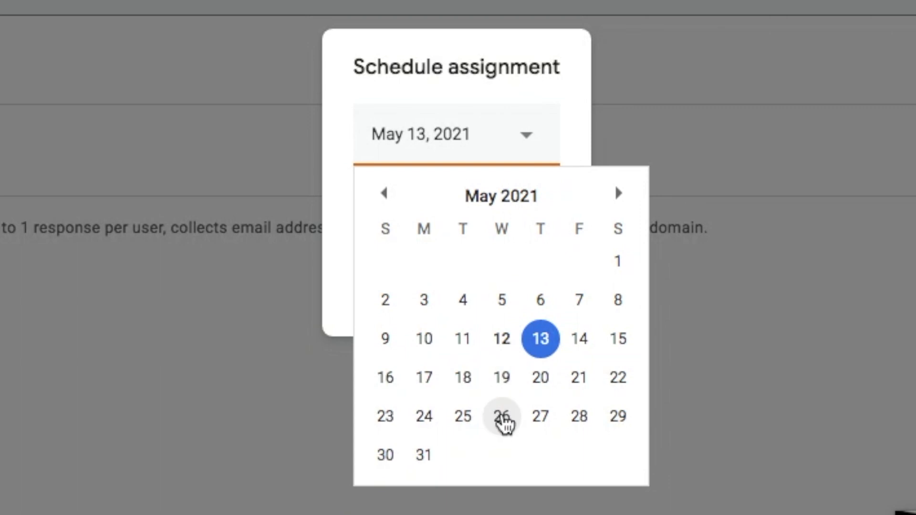
click(502, 419)
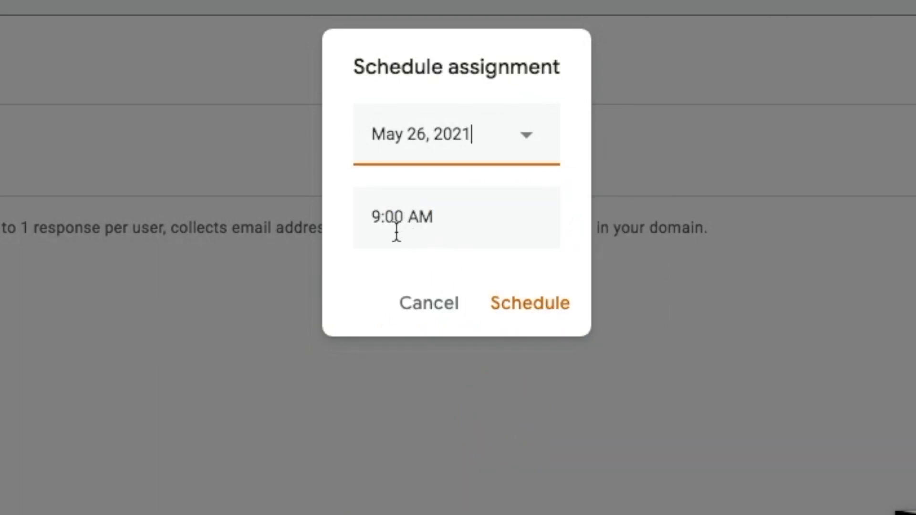
click(534, 309)
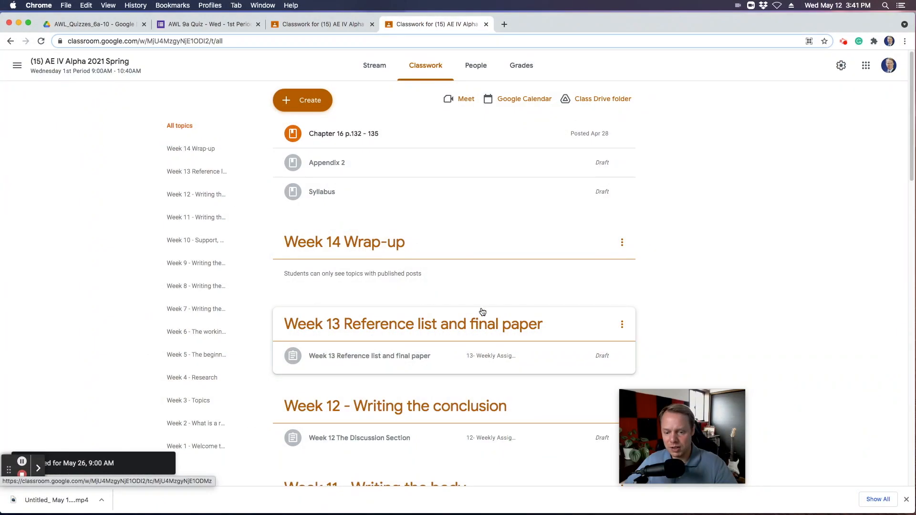
Show the Week 7 - Writing the fist draft topic in Classwork to check the scheduled AWL 9a Quiz
drag(691, 396, 844, 102)
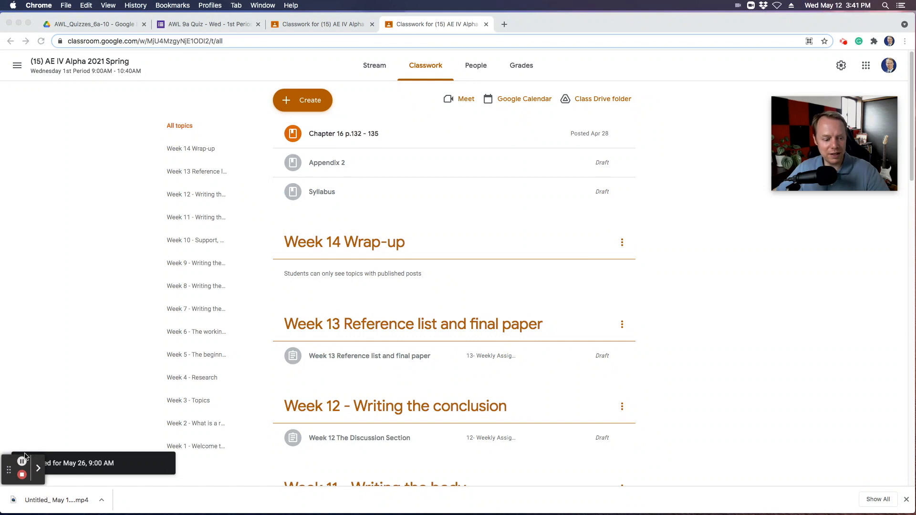
click(755, 345)
scroll(754, 346, down, 1)
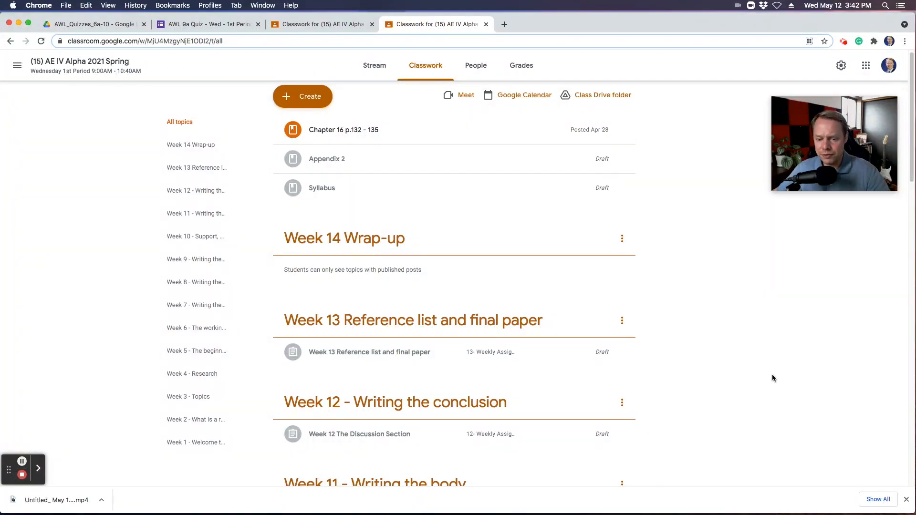
scroll(773, 377, down, 4)
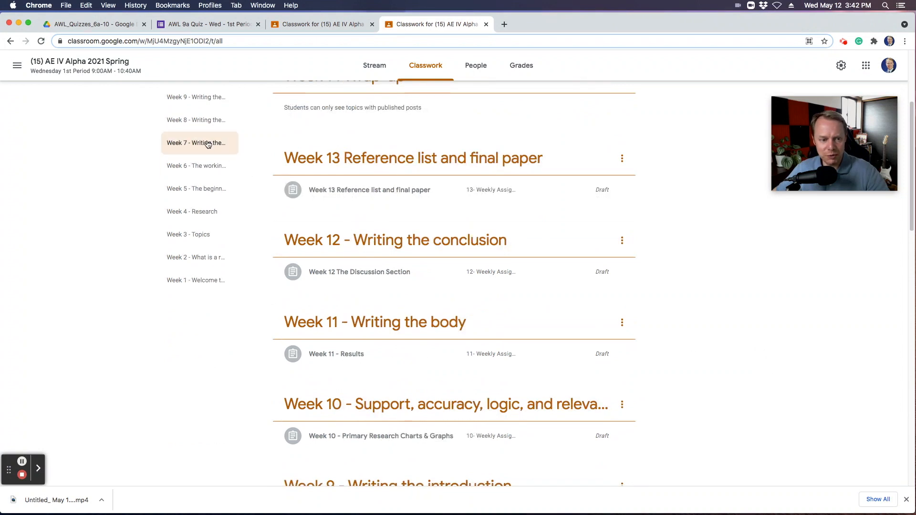
click(207, 144)
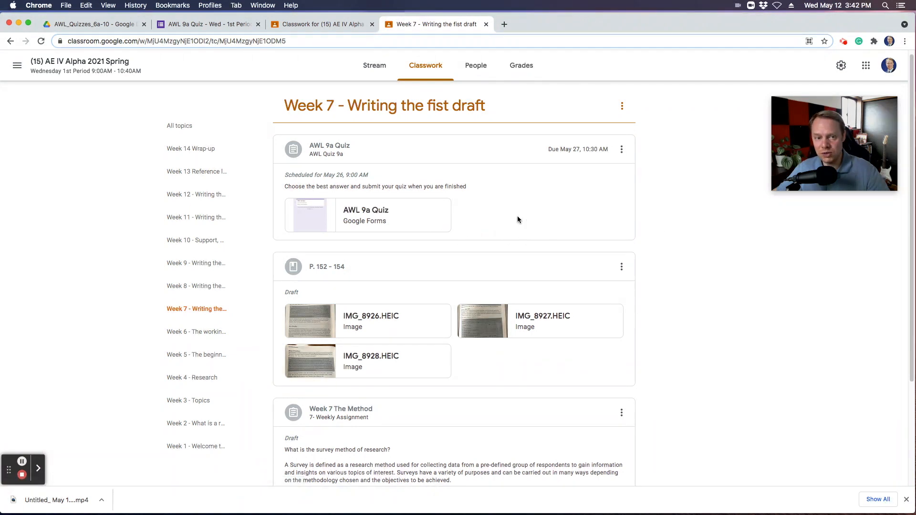
Switch to the AWL_Quizzes_6a-10 folder in Google Drive, open the AWL 8b Quiz form and view its responses
click(97, 24)
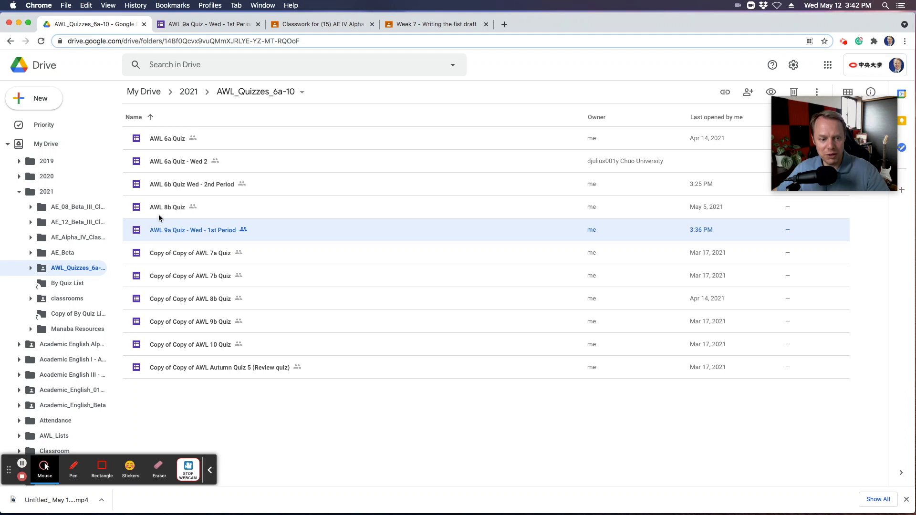
double_click(161, 208)
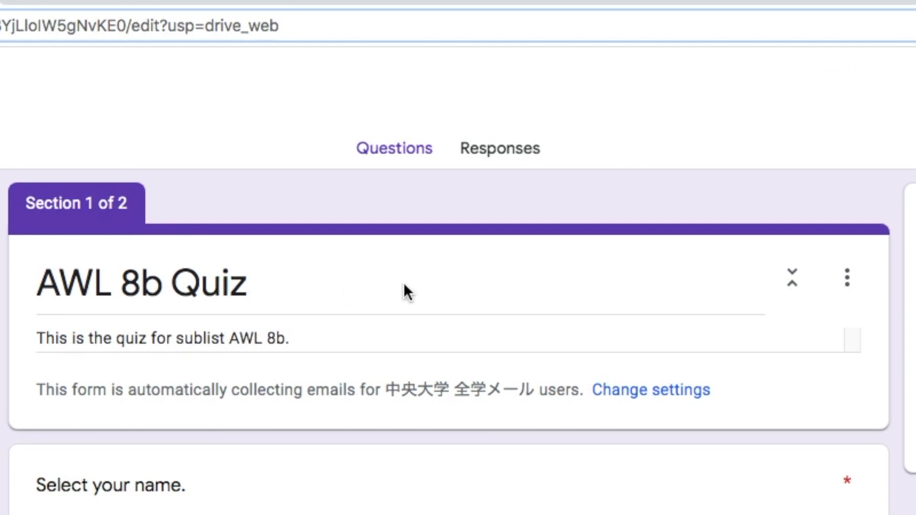
click(487, 156)
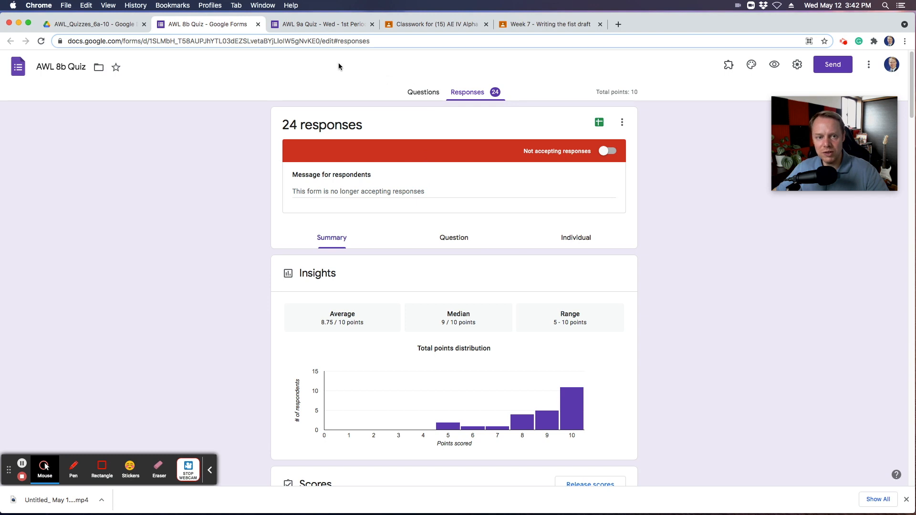
Switch back to the class's Classwork in Google Classroom and view the AWL 8b Quiz post under Week 4 - Research
click(430, 24)
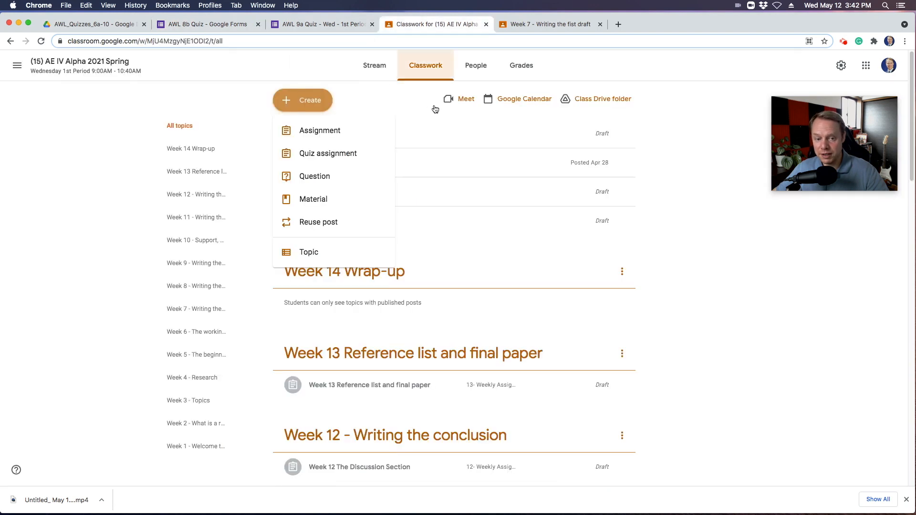
click(727, 323)
scroll(728, 323, down, 1)
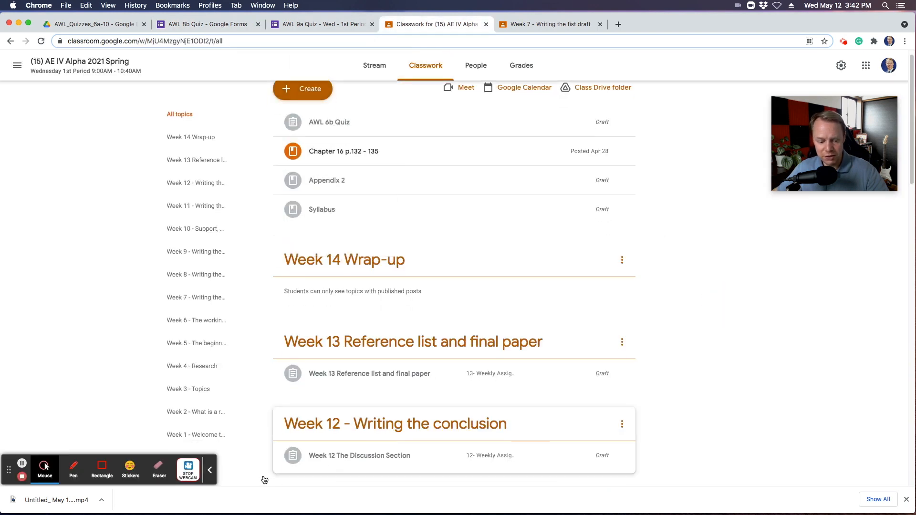
click(210, 472)
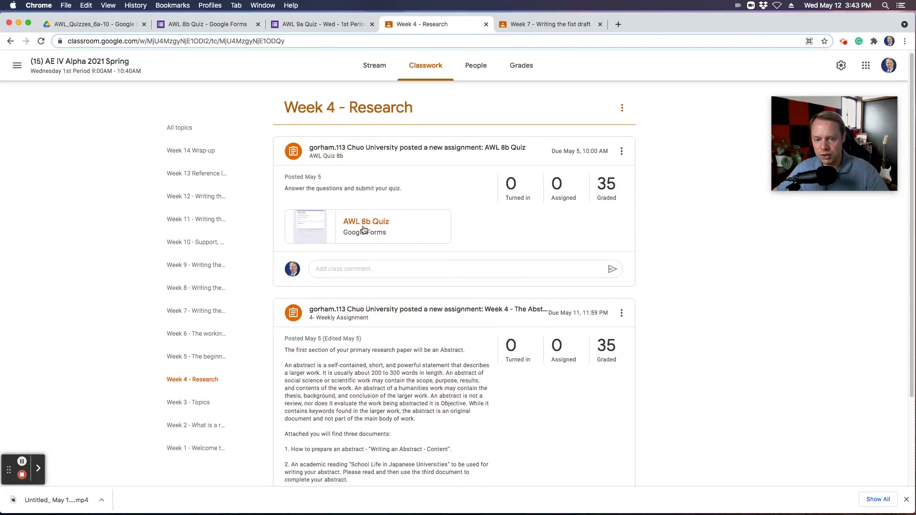
Open the AWL 8b Quiz student work from the gradebook and view the Import Grades confirmation without importing
click(521, 66)
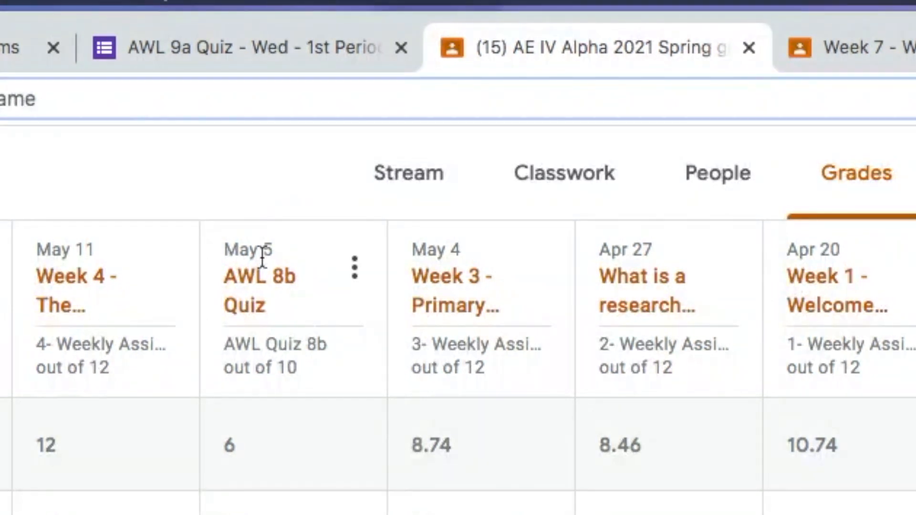
click(263, 289)
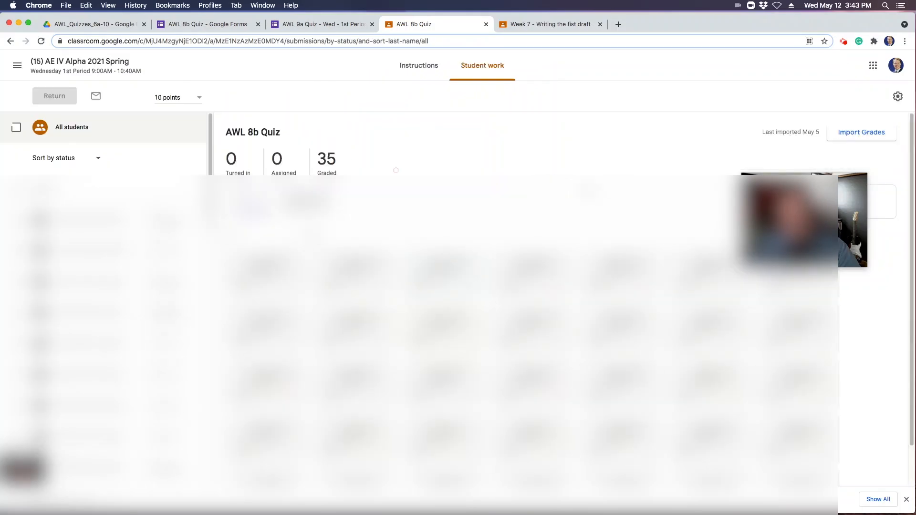
drag(765, 186, 648, 124)
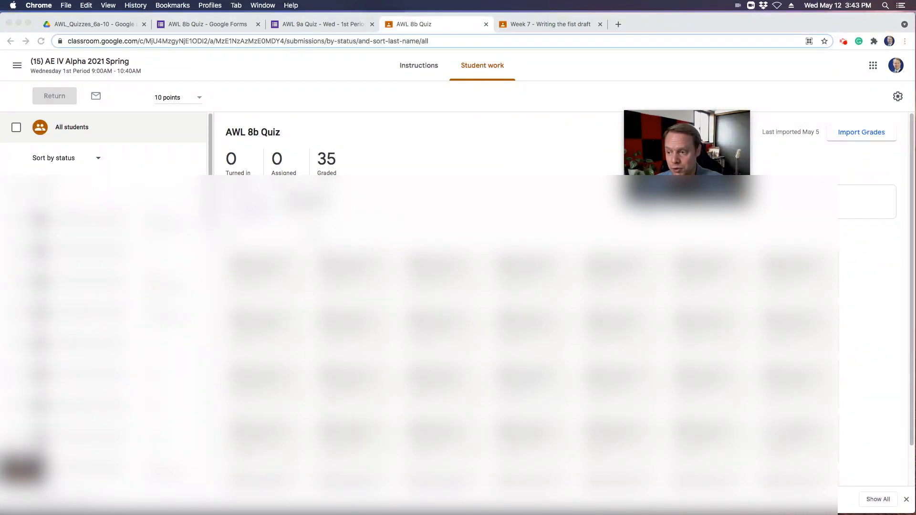
click(856, 156)
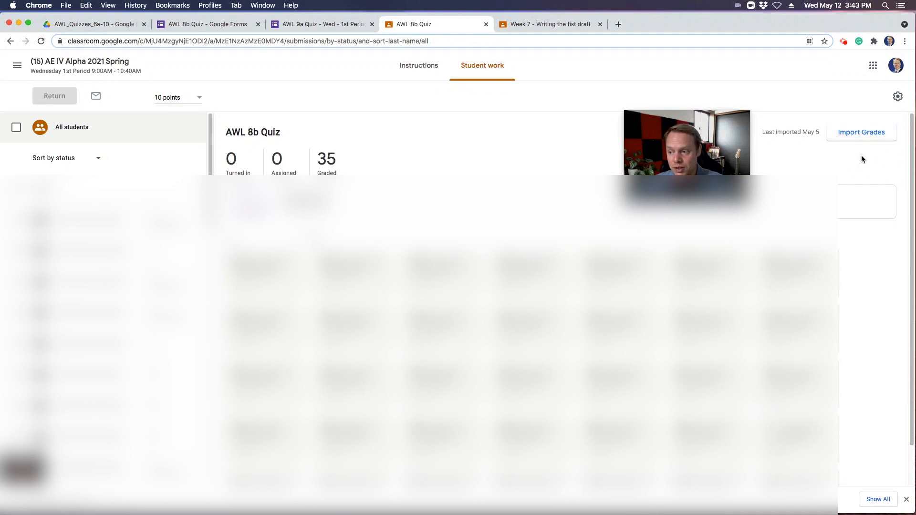
click(862, 136)
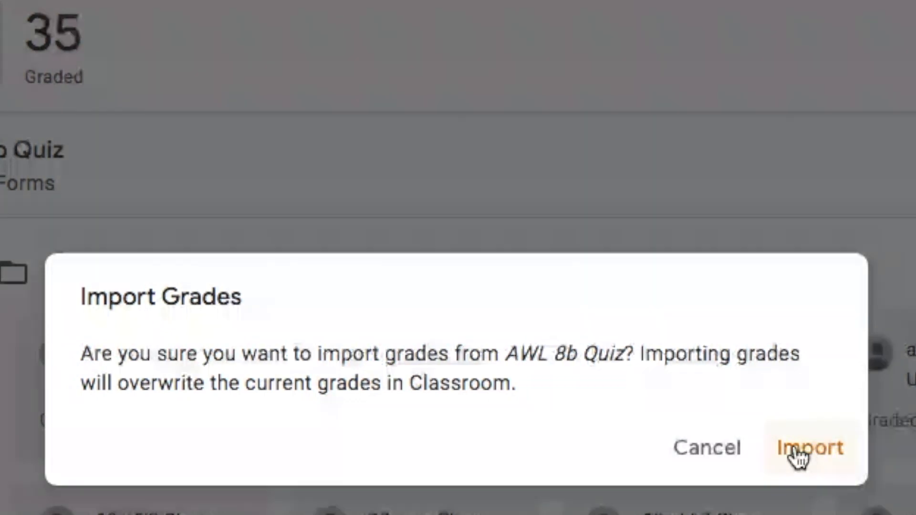
click(458, 174)
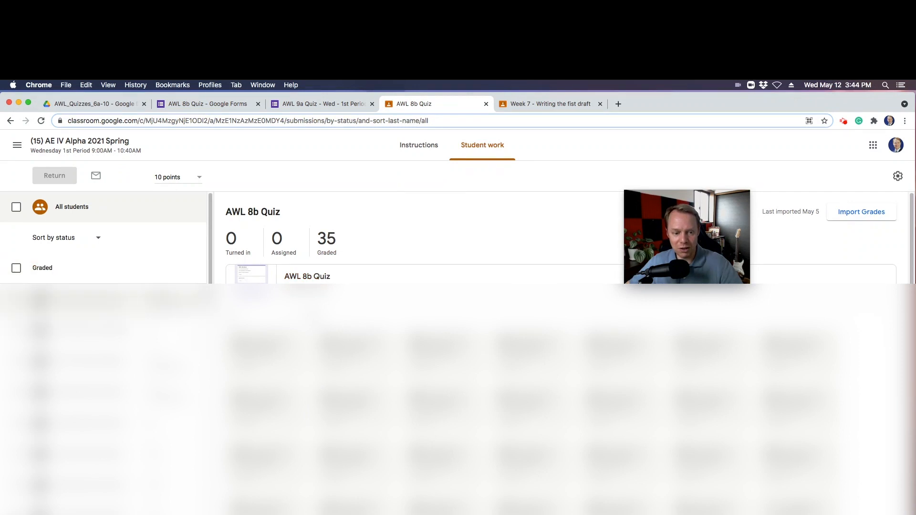
Return to the (15) AE IV Alpha 2021 Spring gradebook and examine the AWL 8b Quiz column
click(81, 146)
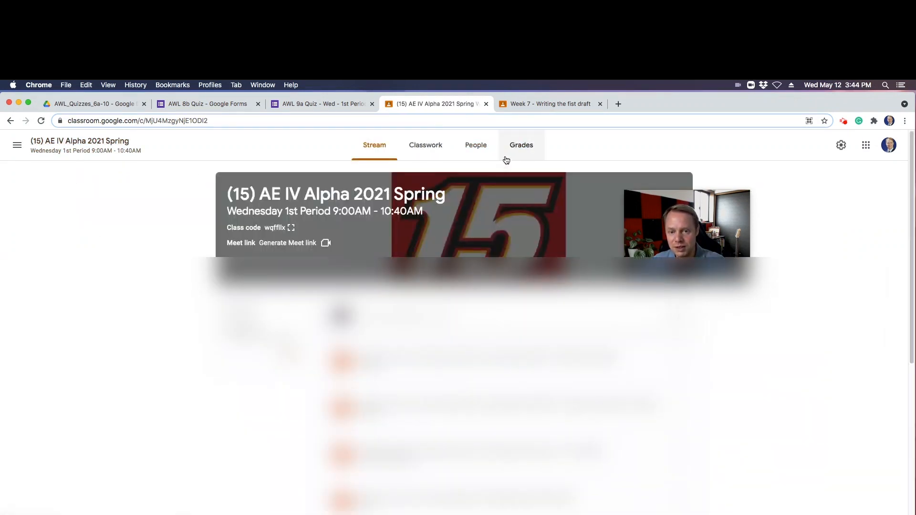
click(521, 146)
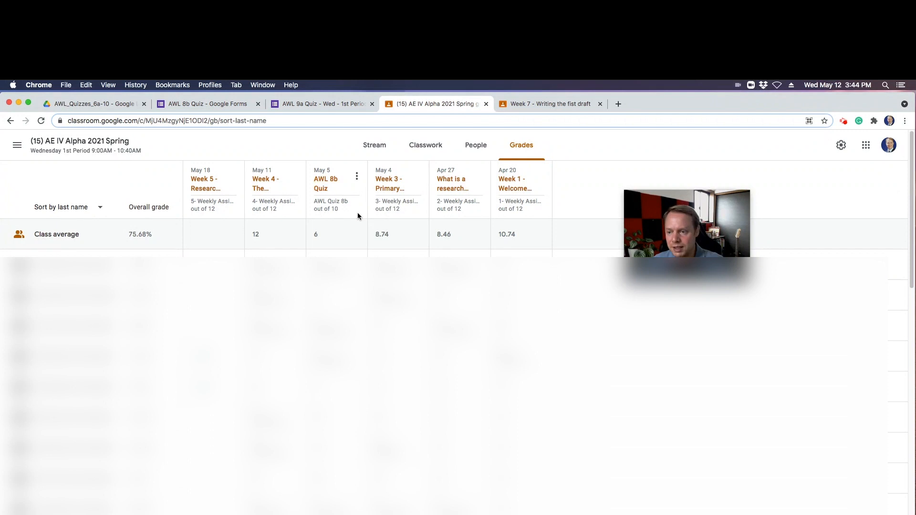
mouse_move(744, 247)
click(688, 204)
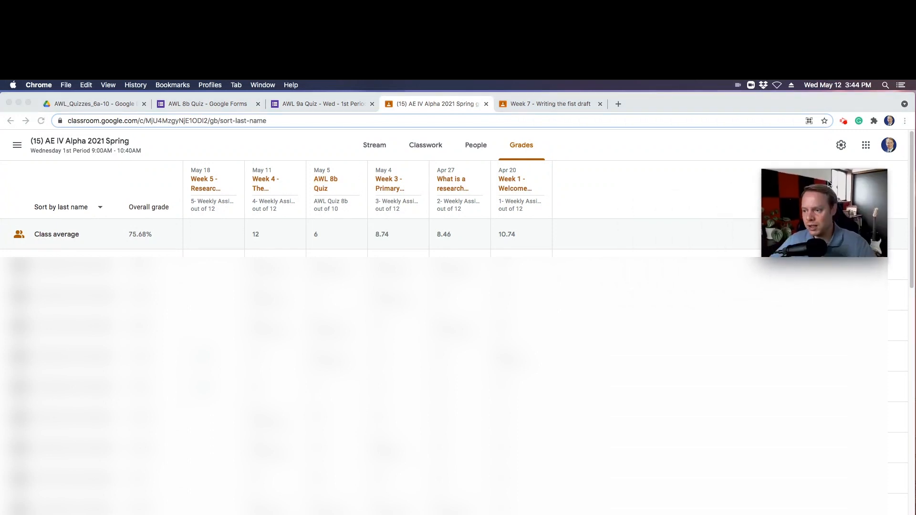
Switch to the AWL 9a Quiz - Wed - 1st Period form and review its General, Presentation and Quizzes settings
click(308, 104)
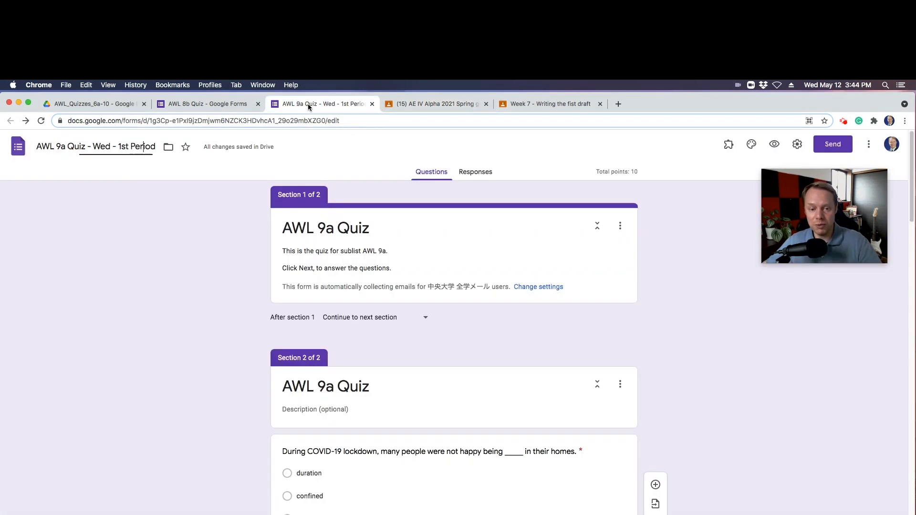
click(535, 287)
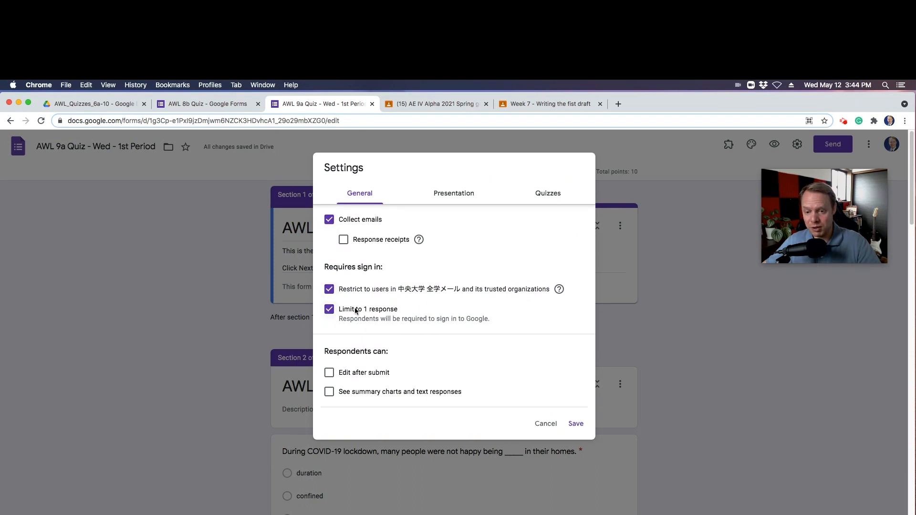
click(450, 198)
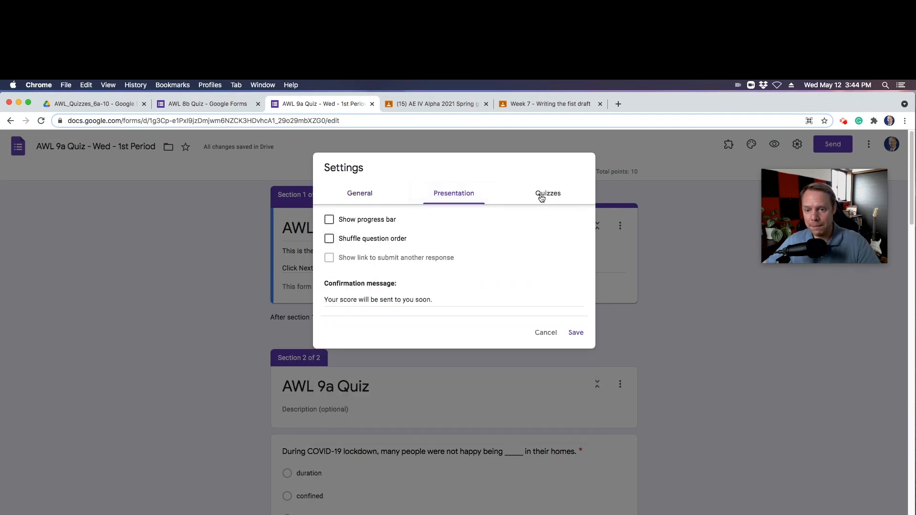
click(541, 198)
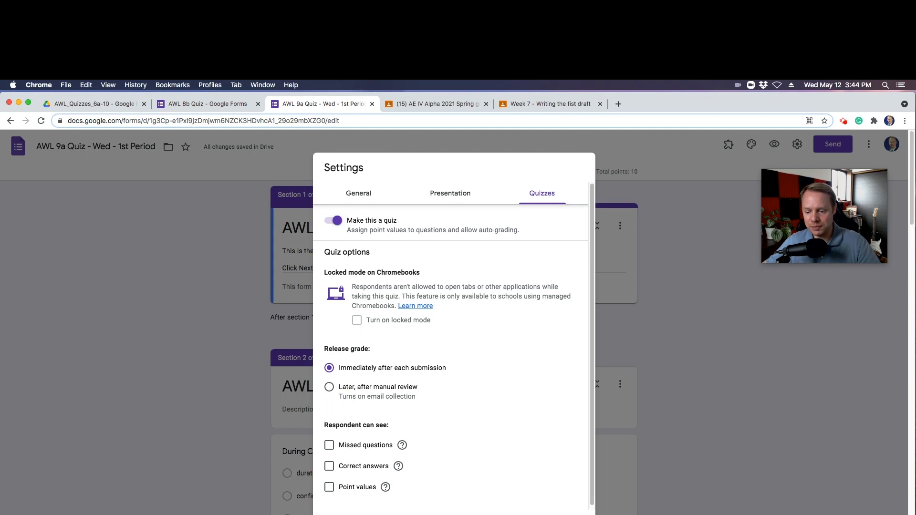
click(576, 514)
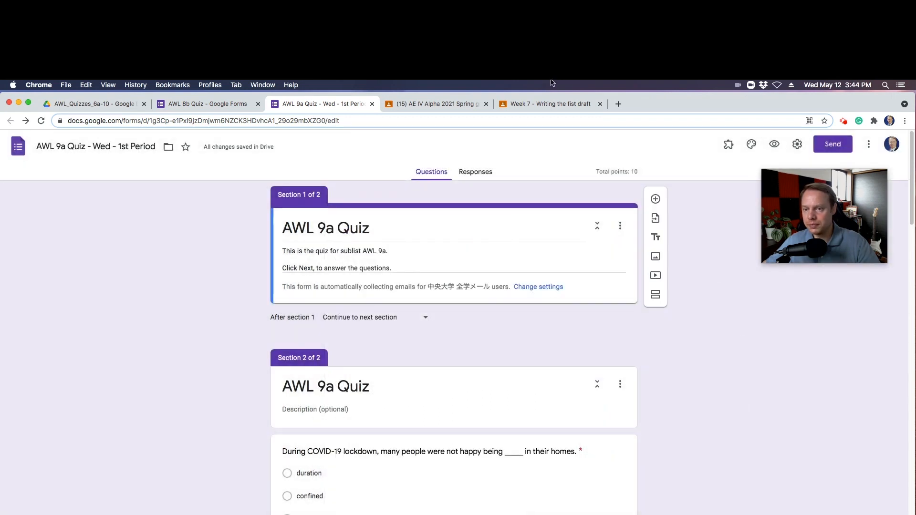